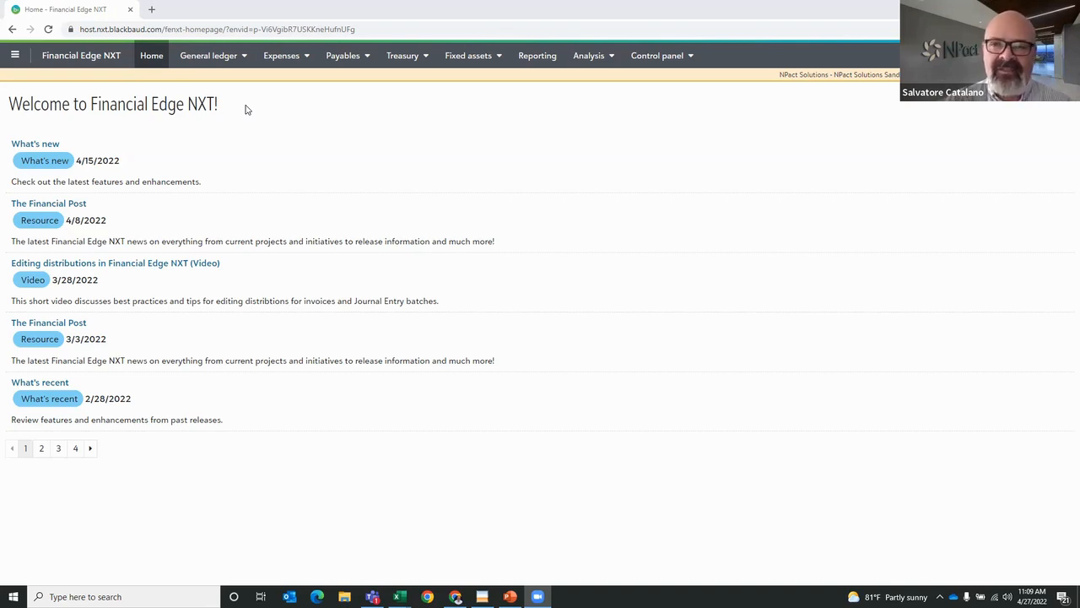
Step: Open the general ledger's accounts list
{"action": "left_click", "coordinate": [223, 56]}
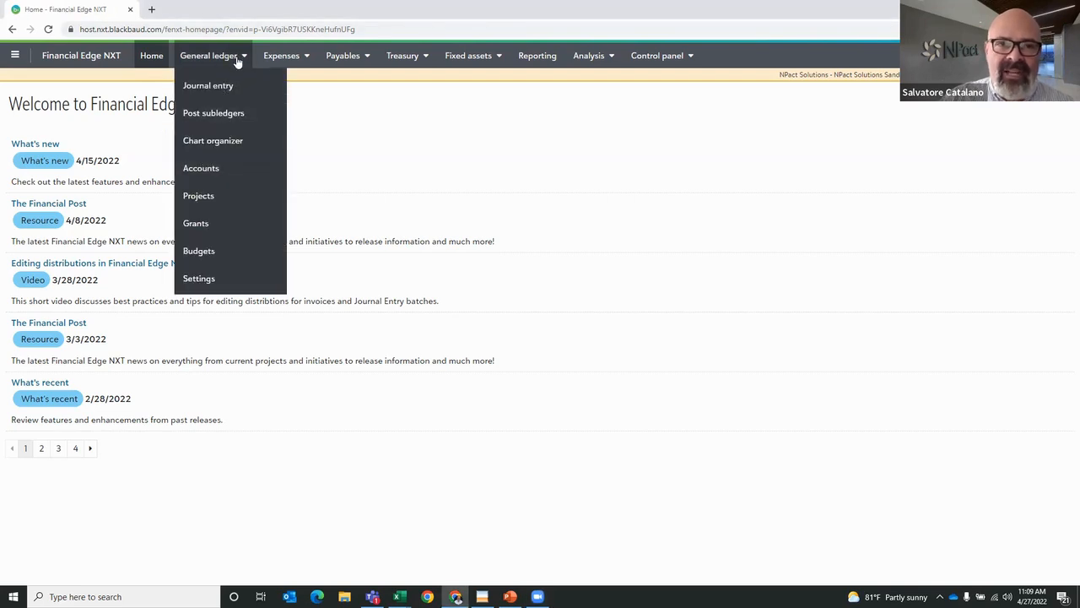
{"action": "left_click", "coordinate": [203, 169]}
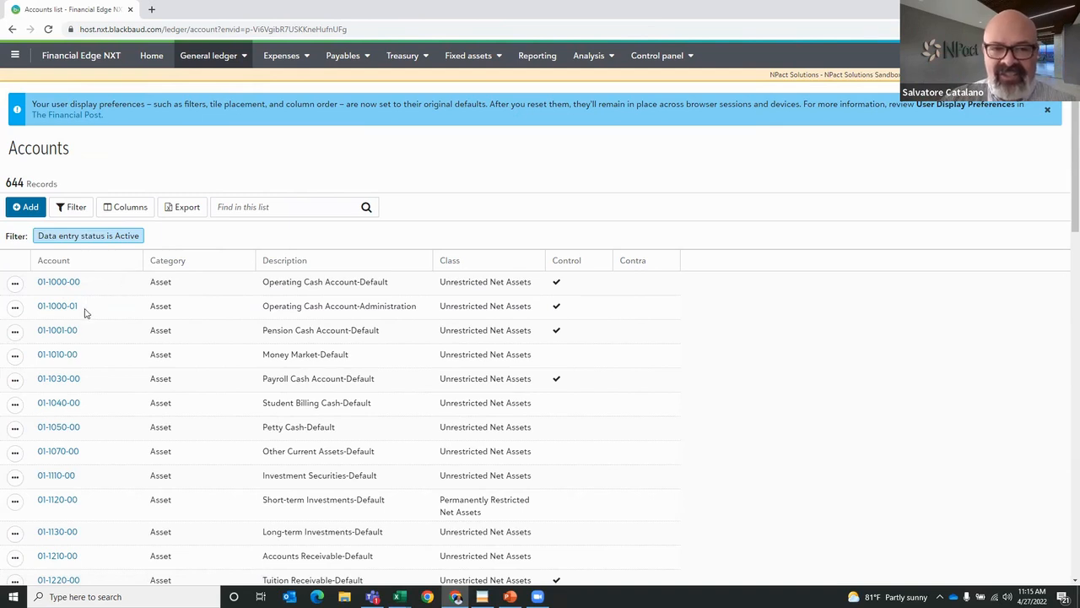
Step: View journal entry batch 1082 "TEST" and examine its transaction columns from Project through Activities
{"action": "left_click", "coordinate": [209, 57]}
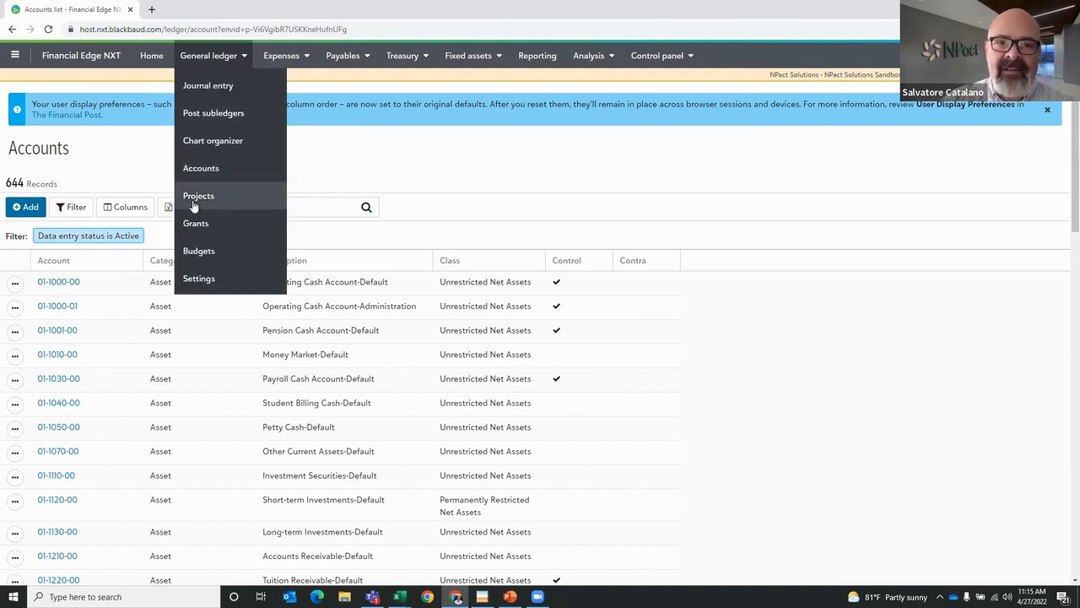
{"action": "left_click", "coordinate": [204, 88]}
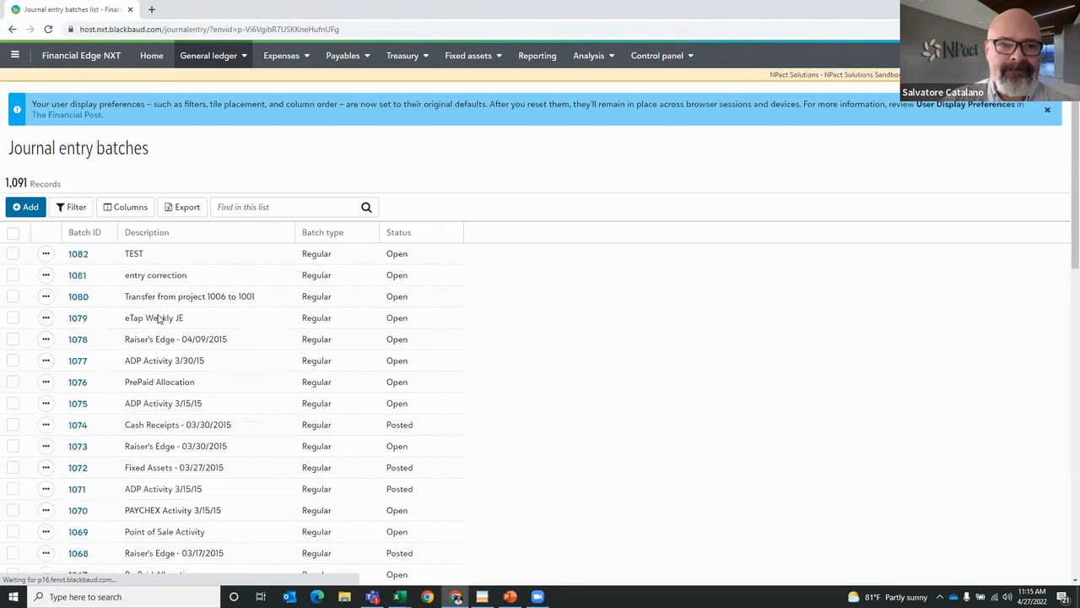
{"action": "left_click", "coordinate": [46, 255]}
{"action": "left_click", "coordinate": [60, 271]}
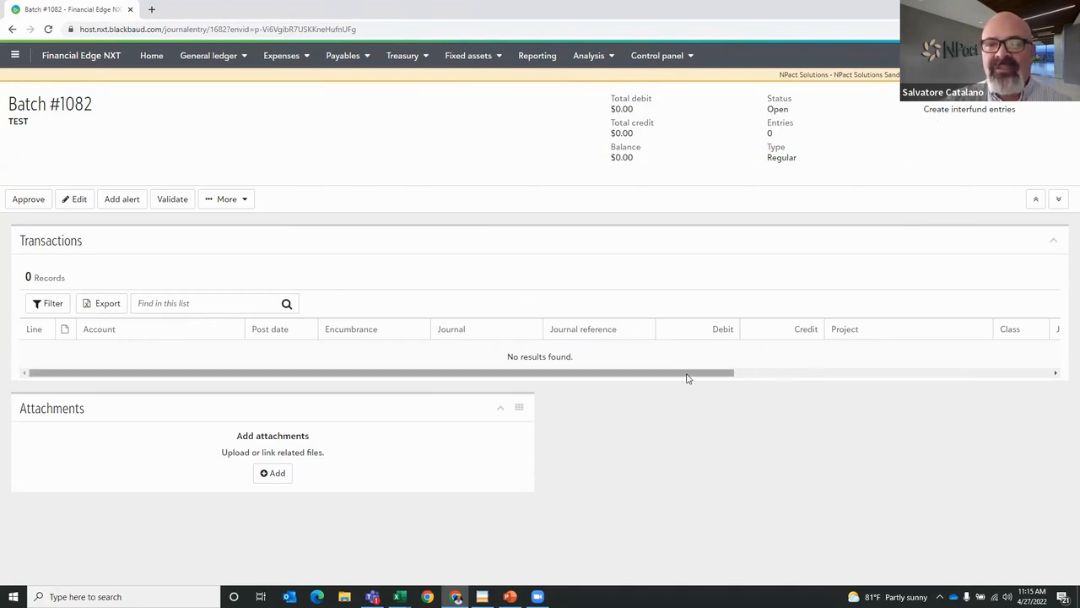
{"action": "left_click_drag", "start_coordinate": [687, 377], "coordinate": [782, 365]}
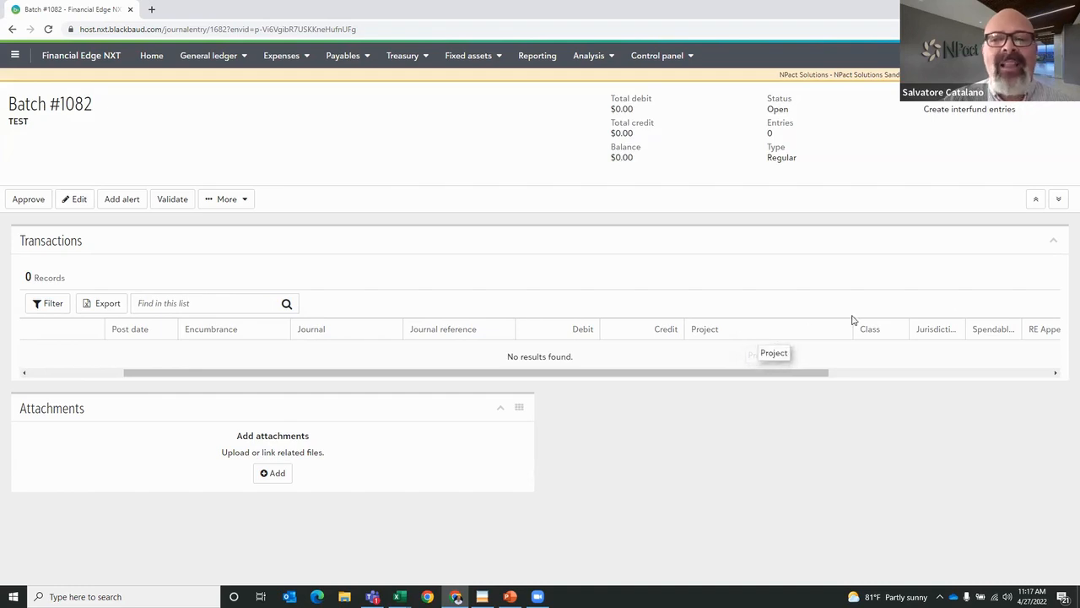
{"action": "left_click_drag", "start_coordinate": [752, 379], "coordinate": [874, 383]}
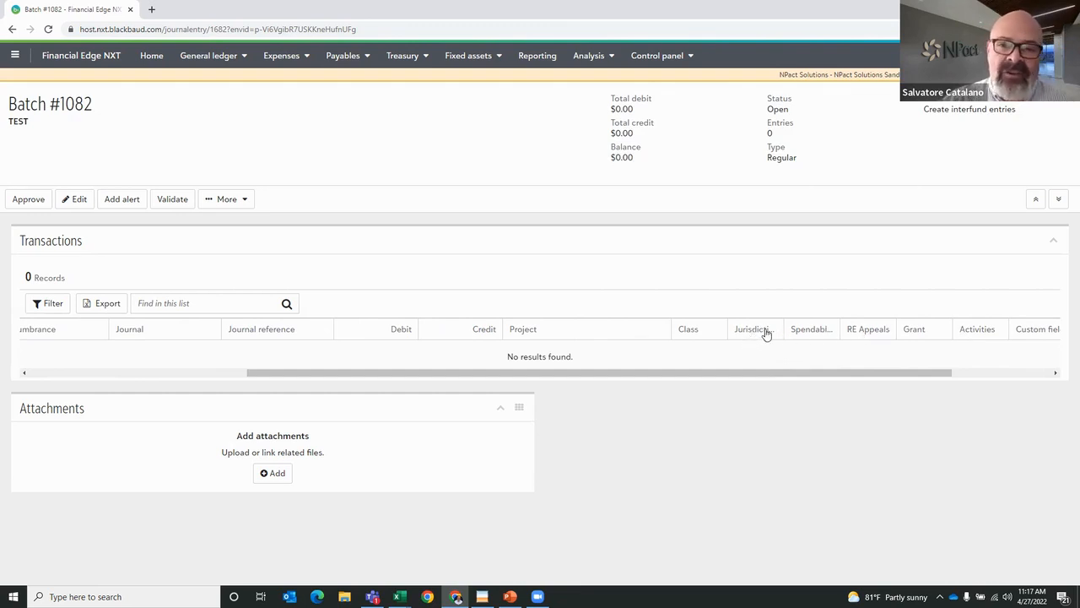
Step: Widen the Jurisdiction and Spendable? columns to fit their headings, and sort the transactions by Spendable? in descending order
{"action": "left_click_drag", "start_coordinate": [784, 321], "coordinate": [796, 322]}
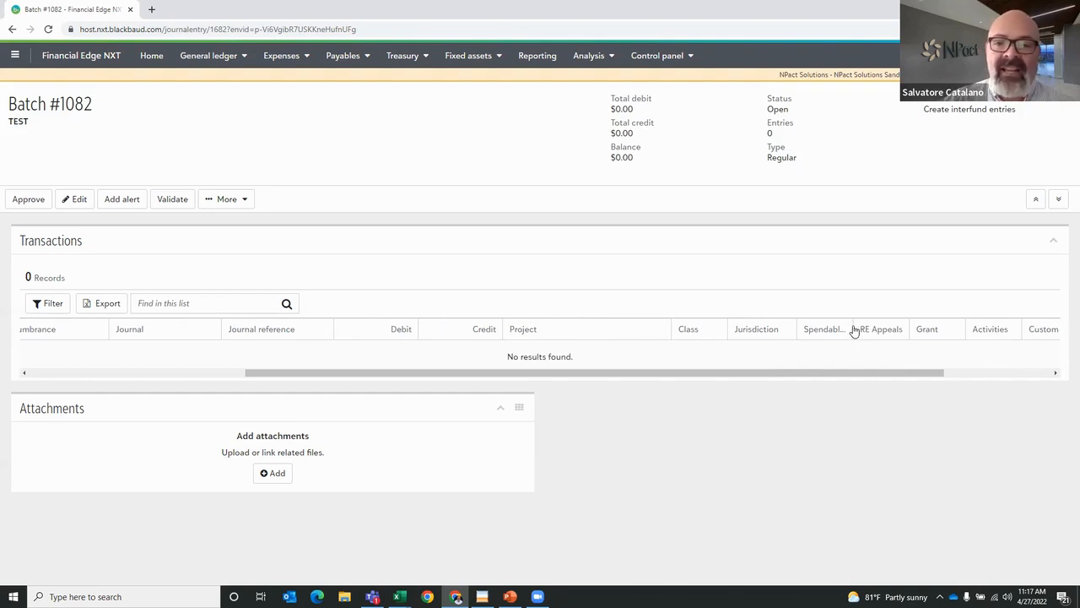
{"action": "mouse_move", "coordinate": [854, 324]}
{"action": "left_mouse_down"}
{"action": "mouse_move", "coordinate": [870, 324]}
{"action": "mouse_move", "coordinate": [860, 324]}
{"action": "left_mouse_up"}
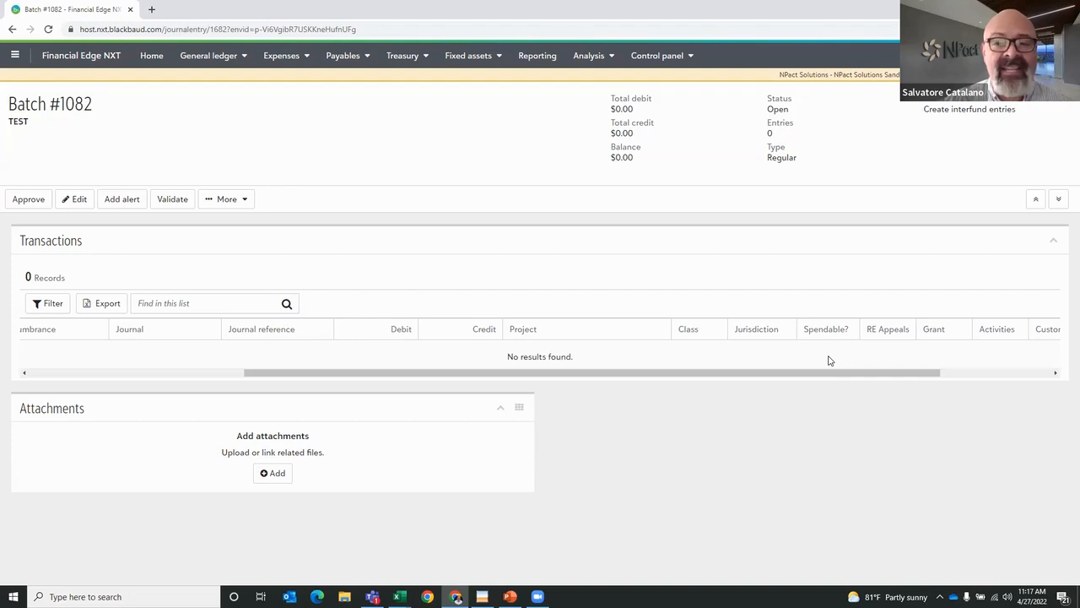
{"action": "left_click", "coordinate": [827, 330]}
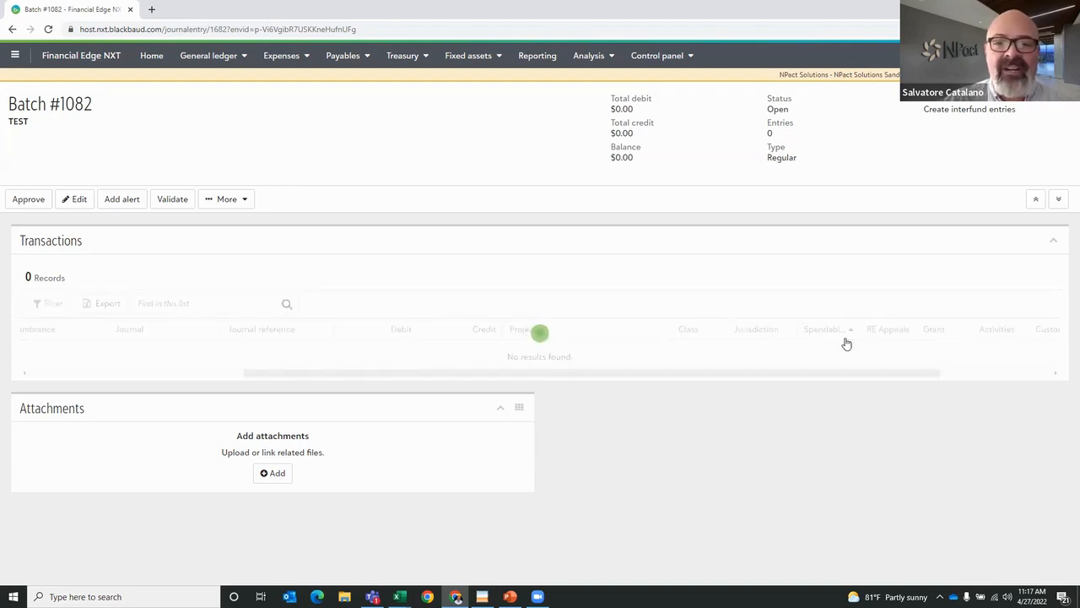
{"action": "left_click", "coordinate": [850, 334]}
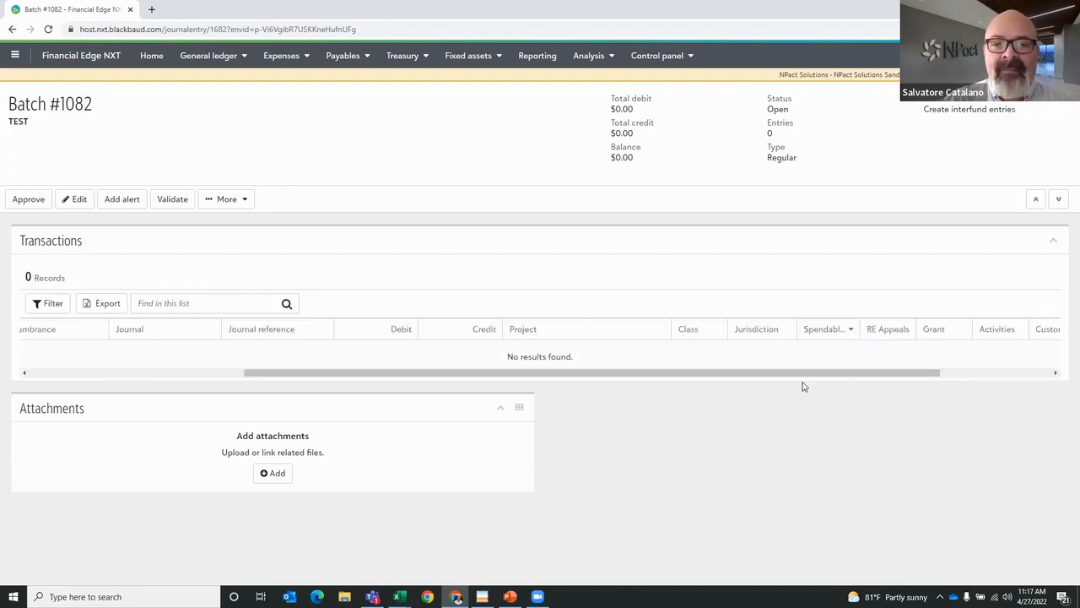
Step: View journal entry batch 1081 "entry correction" and widen the Spendable? column in its transactions
{"action": "left_click", "coordinate": [12, 29]}
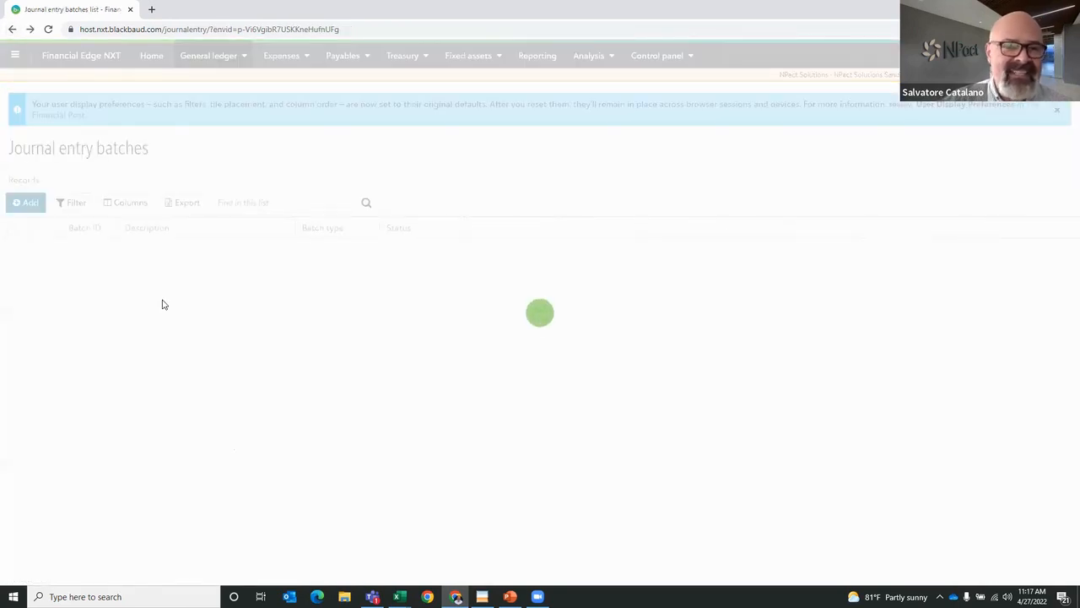
{"action": "left_click", "coordinate": [46, 275]}
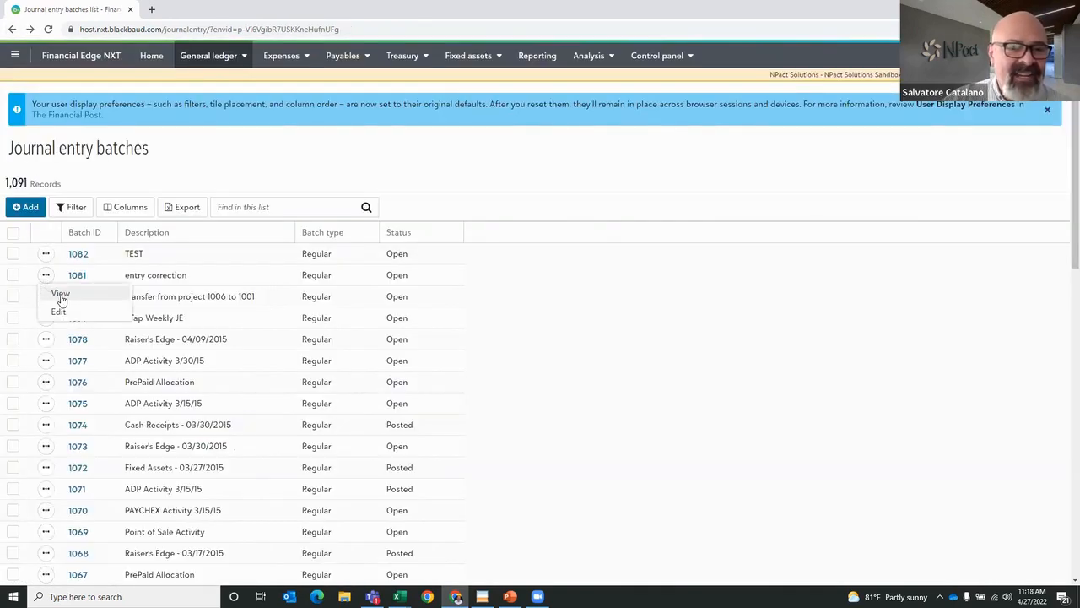
{"action": "left_click", "coordinate": [61, 294]}
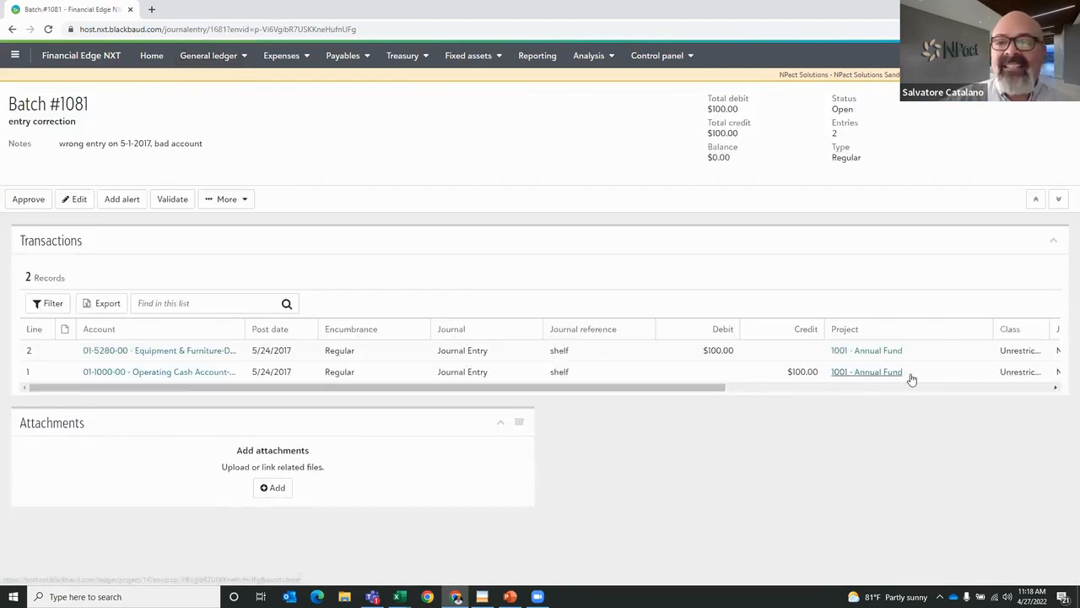
{"action": "left_click_drag", "start_coordinate": [716, 388], "coordinate": [905, 384]}
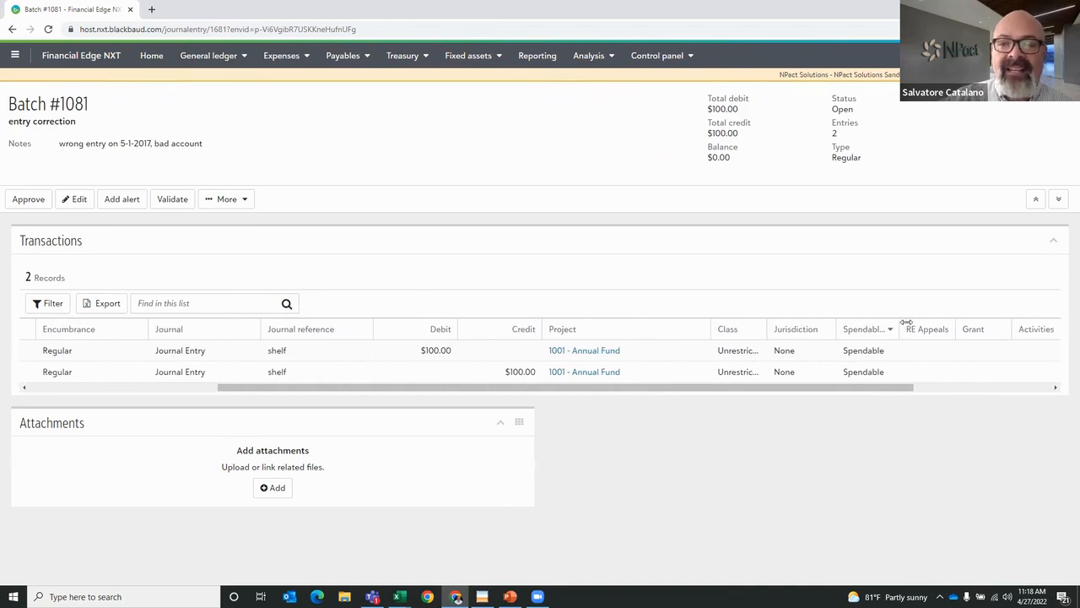
{"action": "left_click_drag", "start_coordinate": [906, 322], "coordinate": [935, 327]}
{"action": "left_click", "coordinate": [909, 352]}
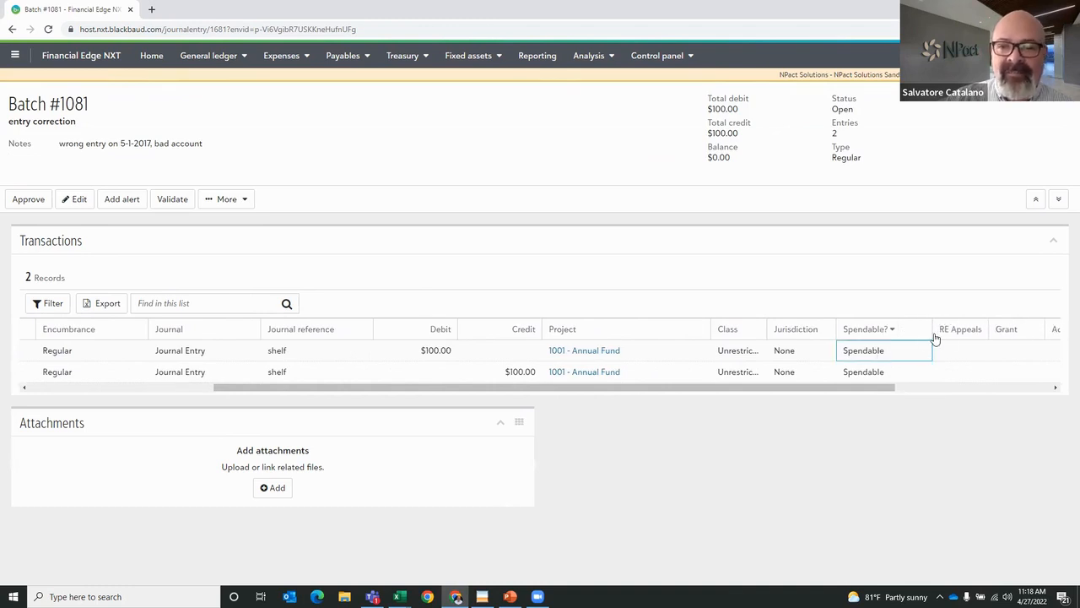
Step: Sort the batch's transactions in ascending order by Jurisdiction, and again by Grant
{"action": "left_click", "coordinate": [825, 332]}
{"action": "left_click", "coordinate": [822, 354]}
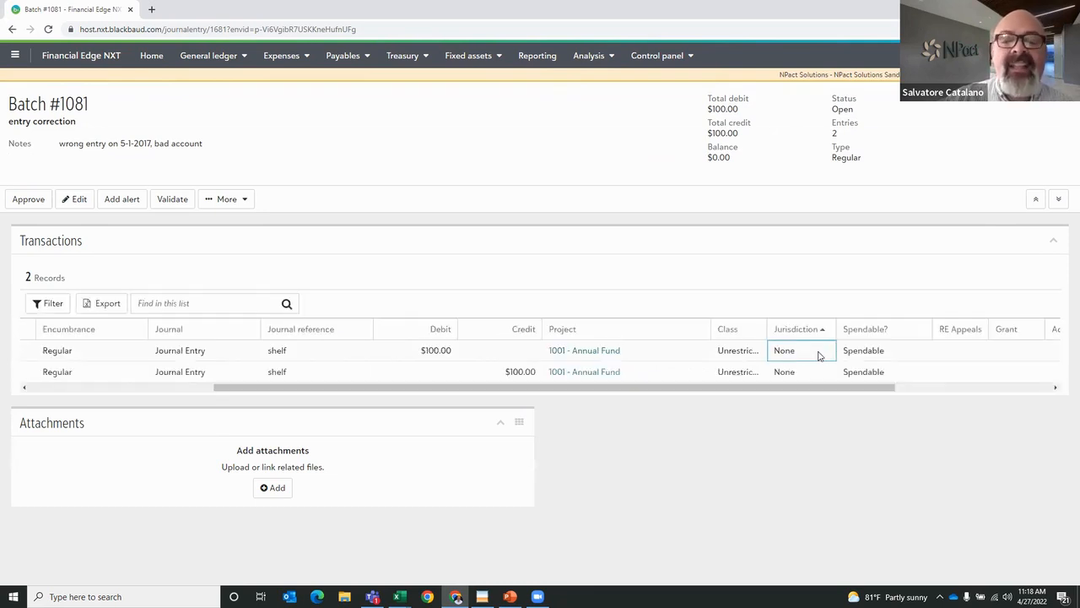
{"action": "left_click", "coordinate": [963, 352]}
{"action": "left_click", "coordinate": [1007, 360]}
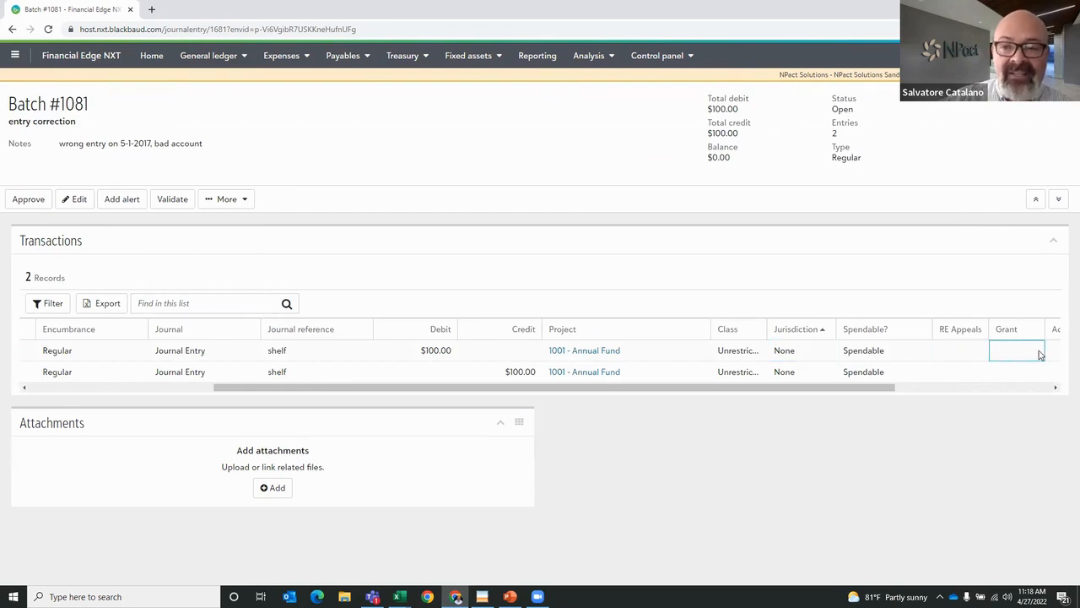
{"action": "left_click", "coordinate": [1028, 332]}
{"action": "left_click", "coordinate": [1020, 354]}
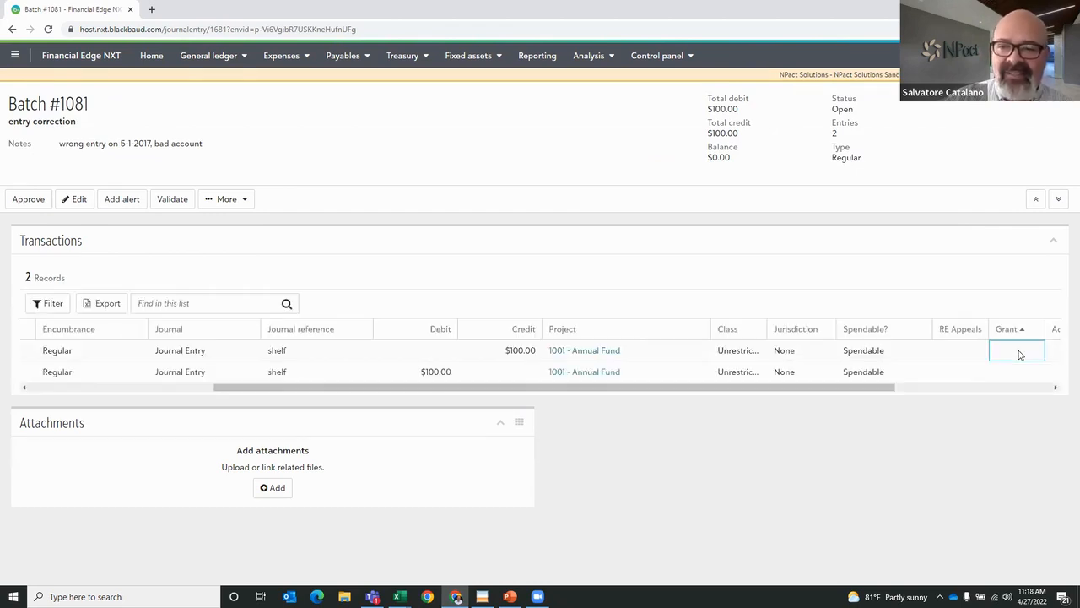
{"action": "left_click_drag", "start_coordinate": [835, 392], "coordinate": [863, 388]}
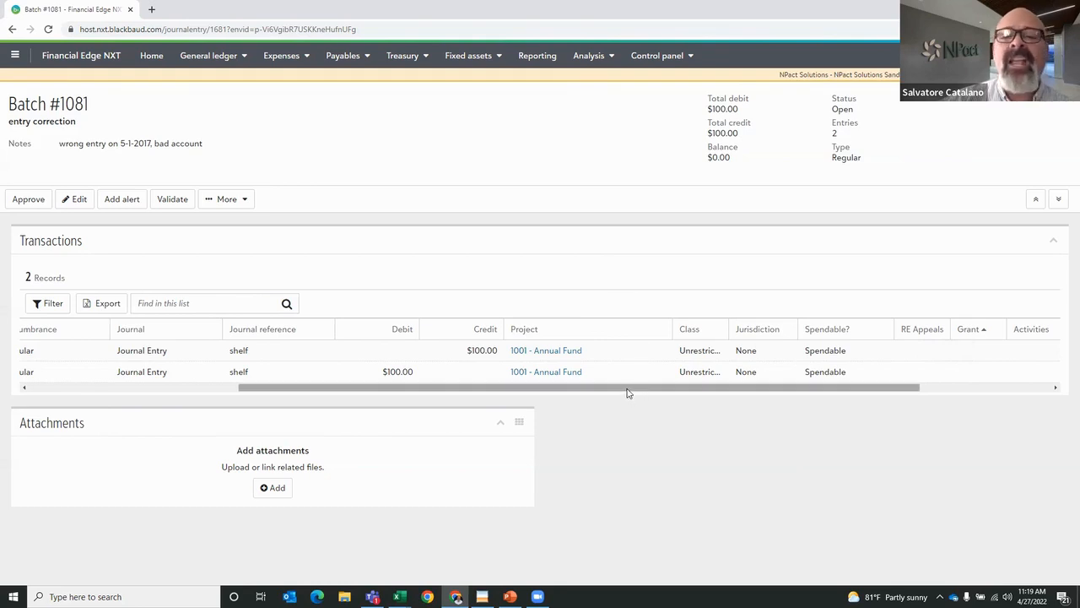
{"action": "left_click_drag", "start_coordinate": [627, 394], "coordinate": [331, 340]}
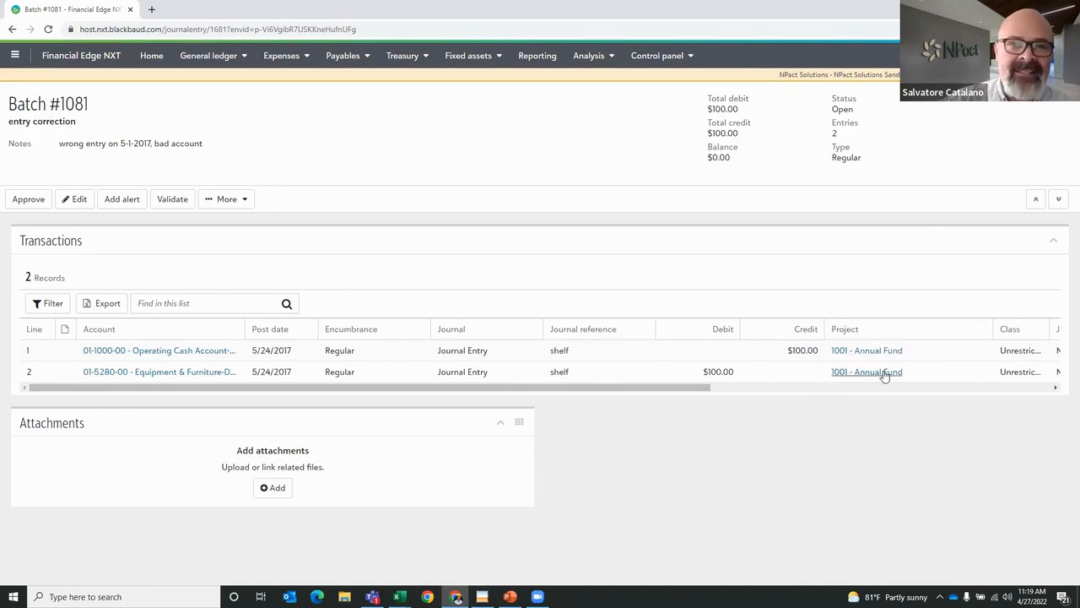
Step: Open the general ledger's projects list and start adding a new project
{"action": "left_click", "coordinate": [211, 57]}
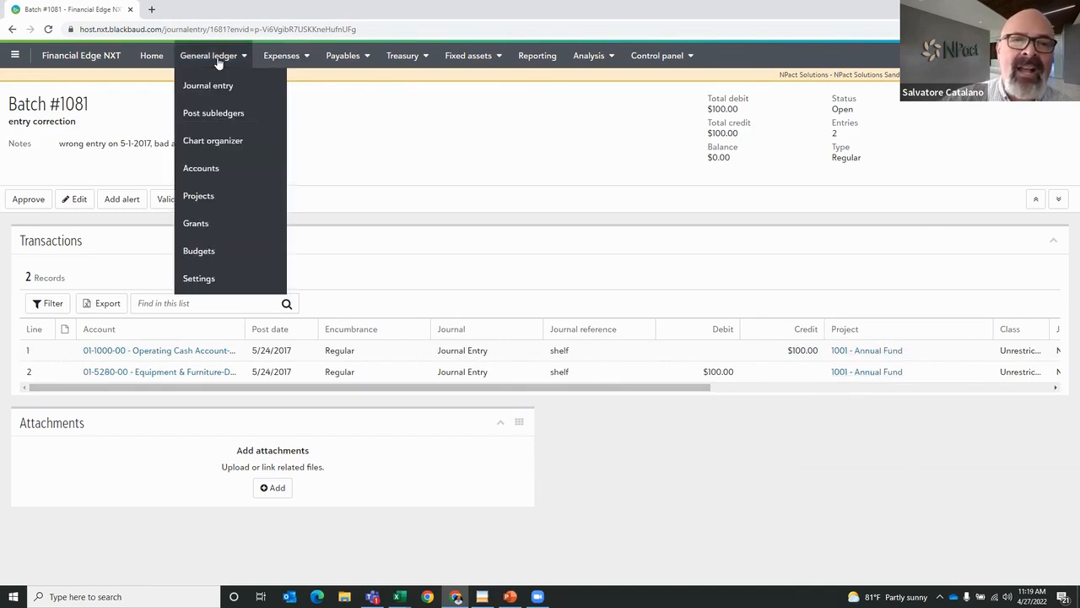
{"action": "left_click", "coordinate": [202, 195]}
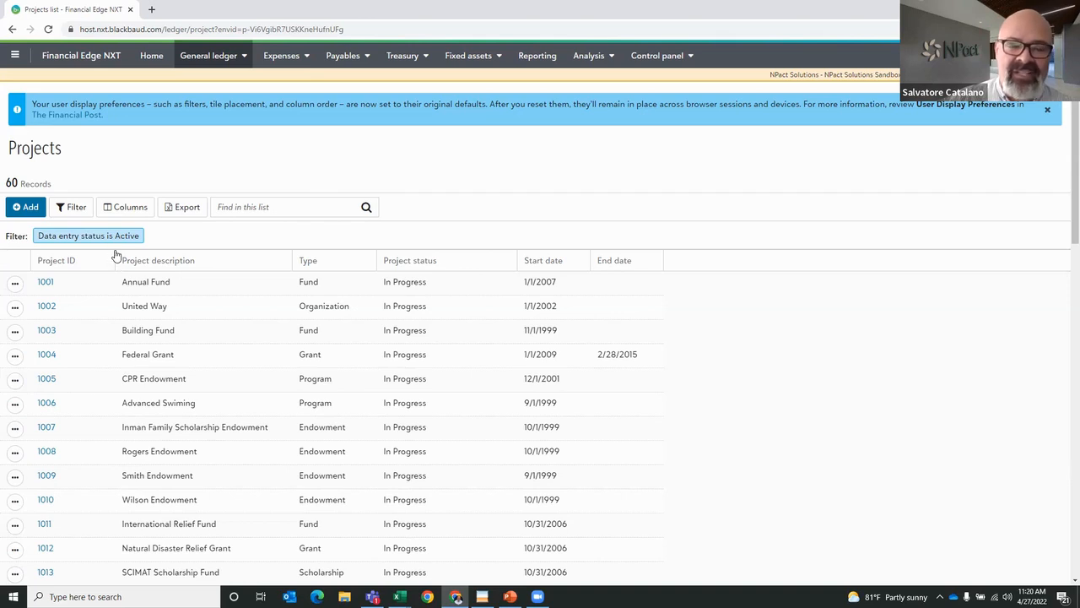
{"action": "left_click", "coordinate": [31, 208]}
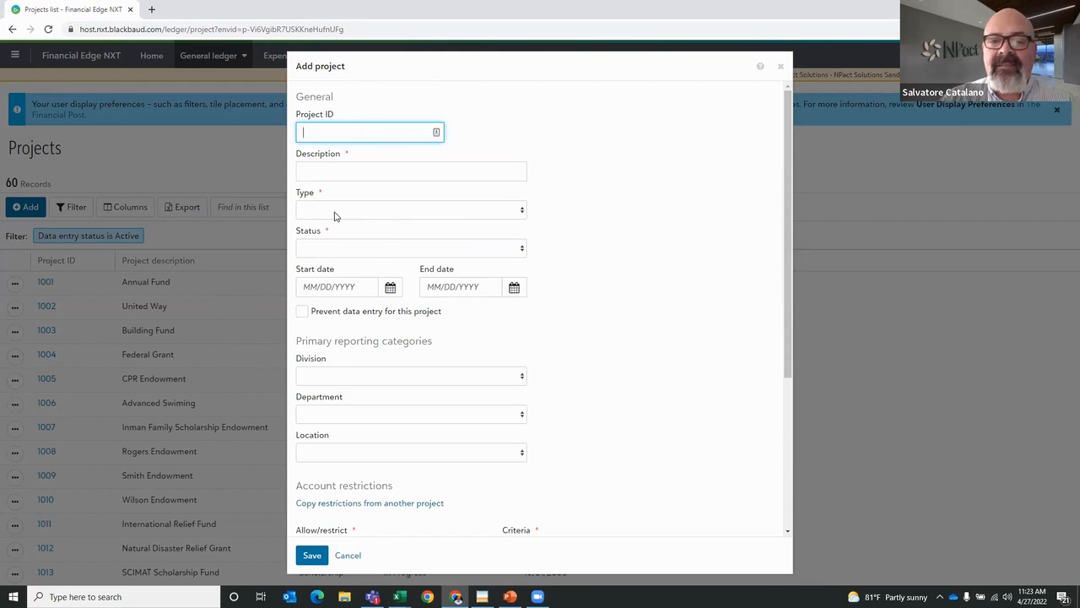
{"action": "left_click", "coordinate": [595, 33]}
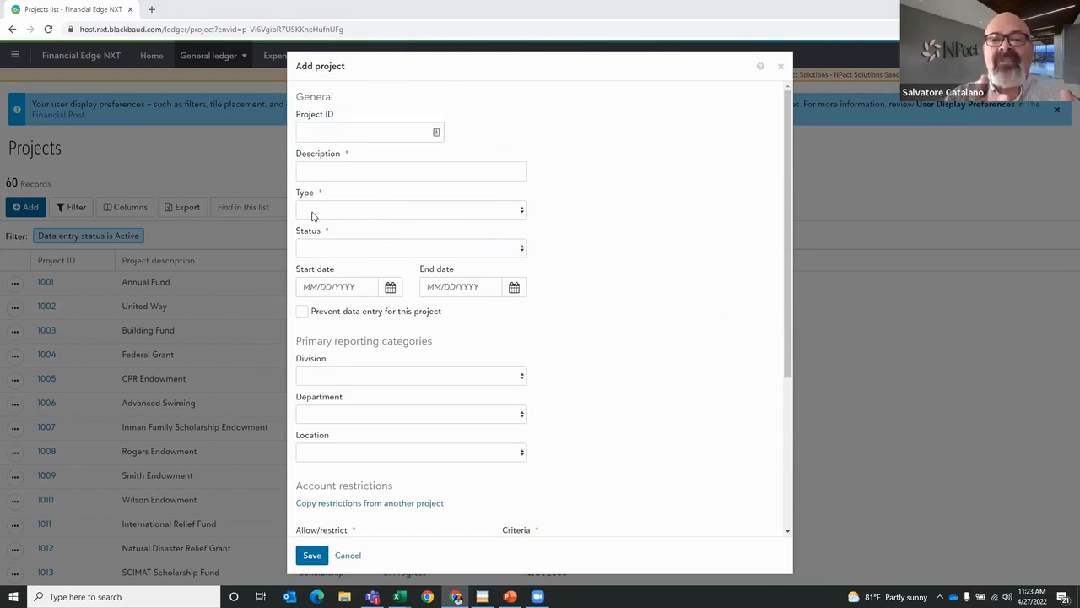
Step: Examine the available project Type and Status options without choosing any
{"action": "left_click", "coordinate": [521, 213]}
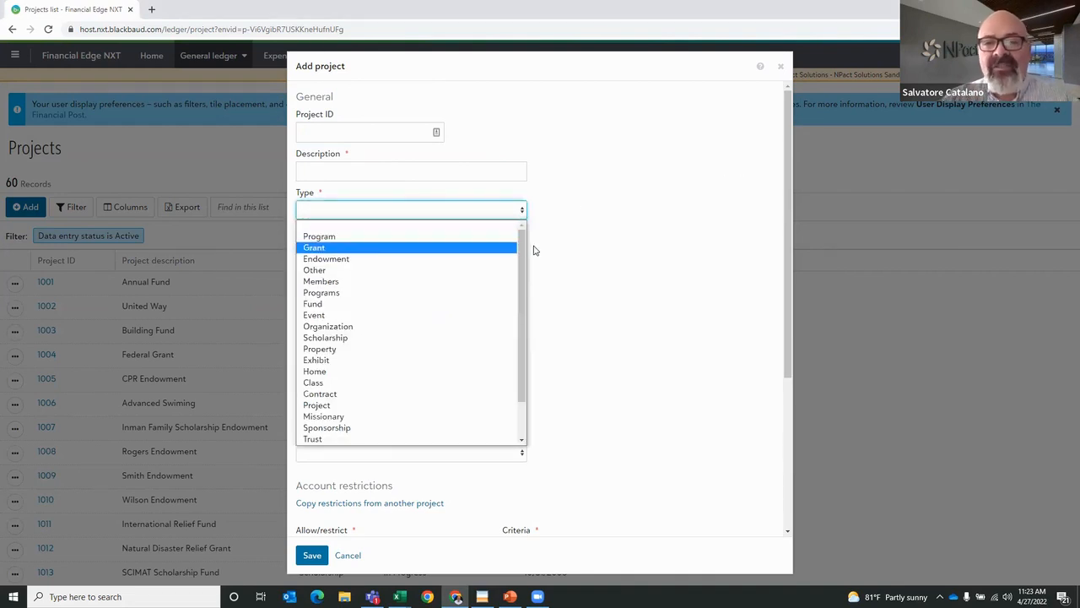
{"action": "scroll", "coordinate": [521, 297], "scroll_direction": "down", "scroll_amount": 2}
{"action": "left_click_drag", "start_coordinate": [520, 297], "coordinate": [526, 233]}
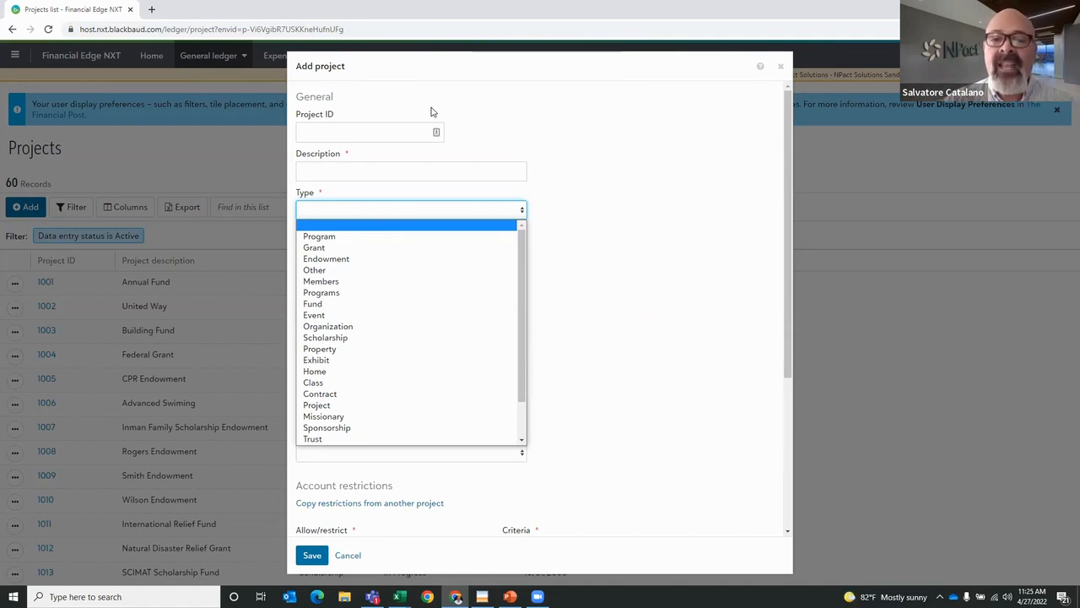
{"action": "left_click", "coordinate": [313, 200]}
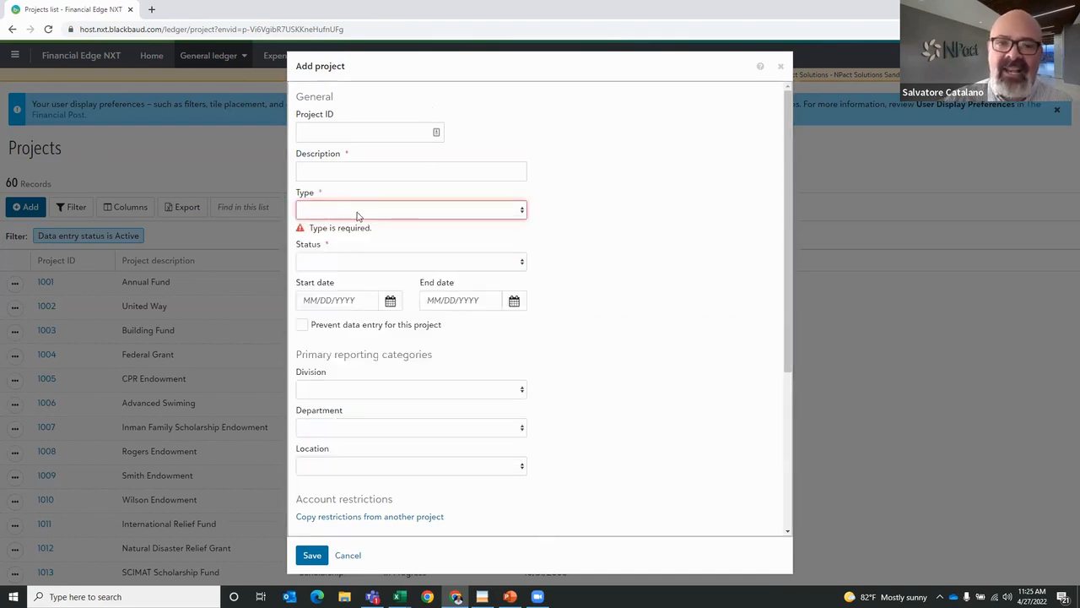
{"action": "left_click", "coordinate": [520, 263]}
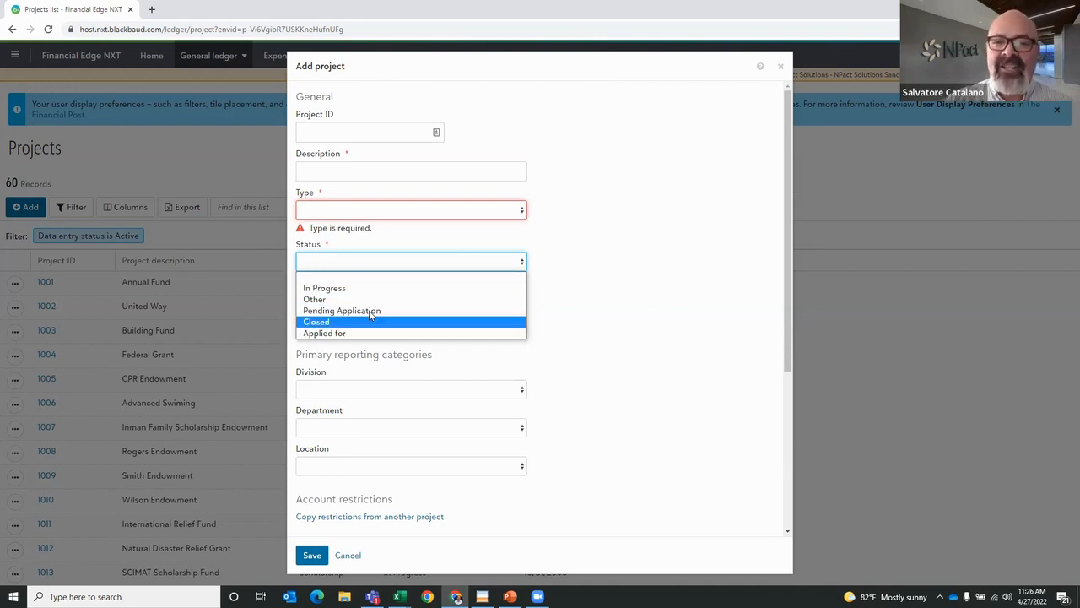
{"action": "left_click", "coordinate": [656, 281]}
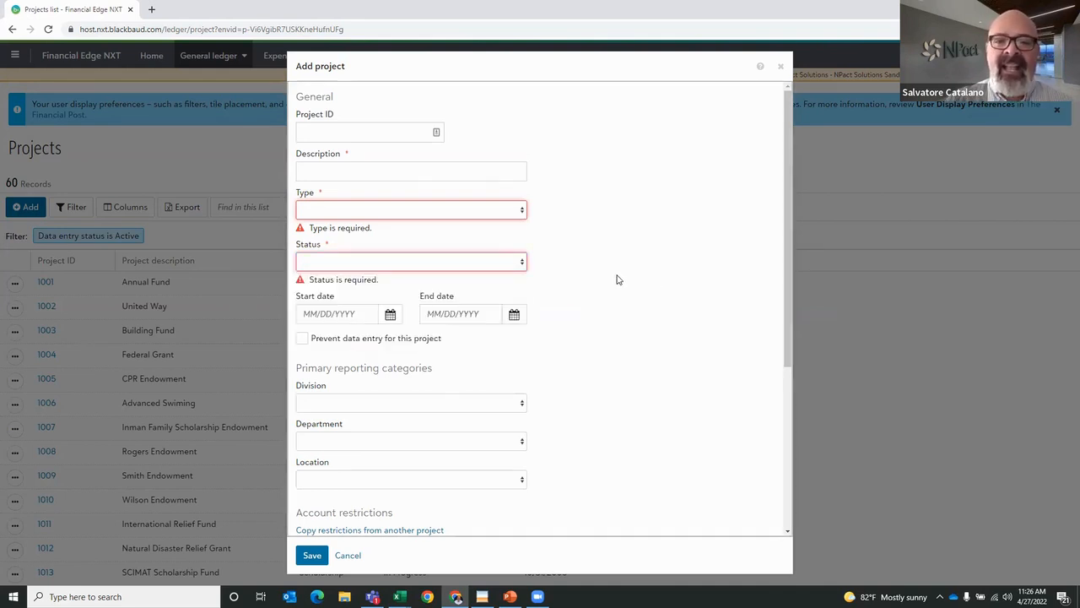
Step: Set the new project's account restrictions to Restrict from, with Selected accounts as the criteria
{"action": "scroll", "coordinate": [616, 280], "scroll_direction": "down", "scroll_amount": 2}
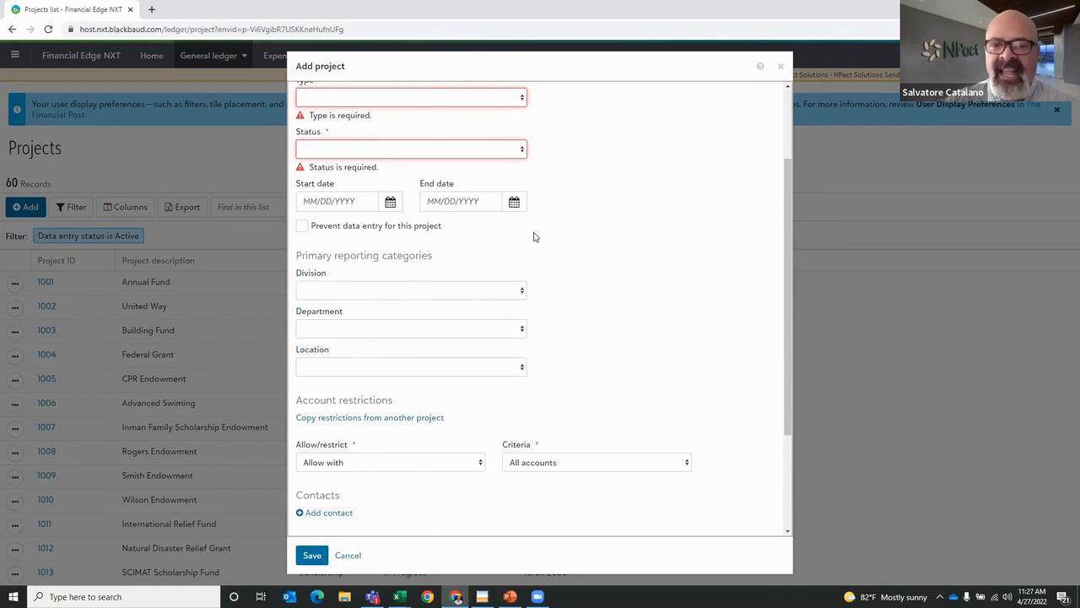
{"action": "scroll", "coordinate": [532, 234], "scroll_direction": "down", "scroll_amount": 3}
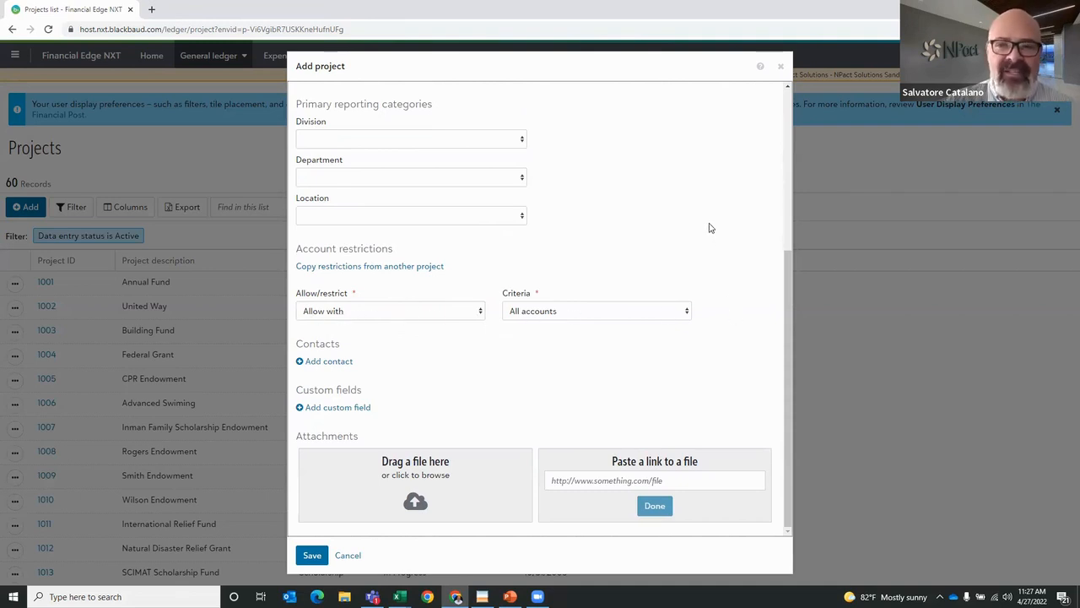
{"action": "left_click", "coordinate": [479, 313]}
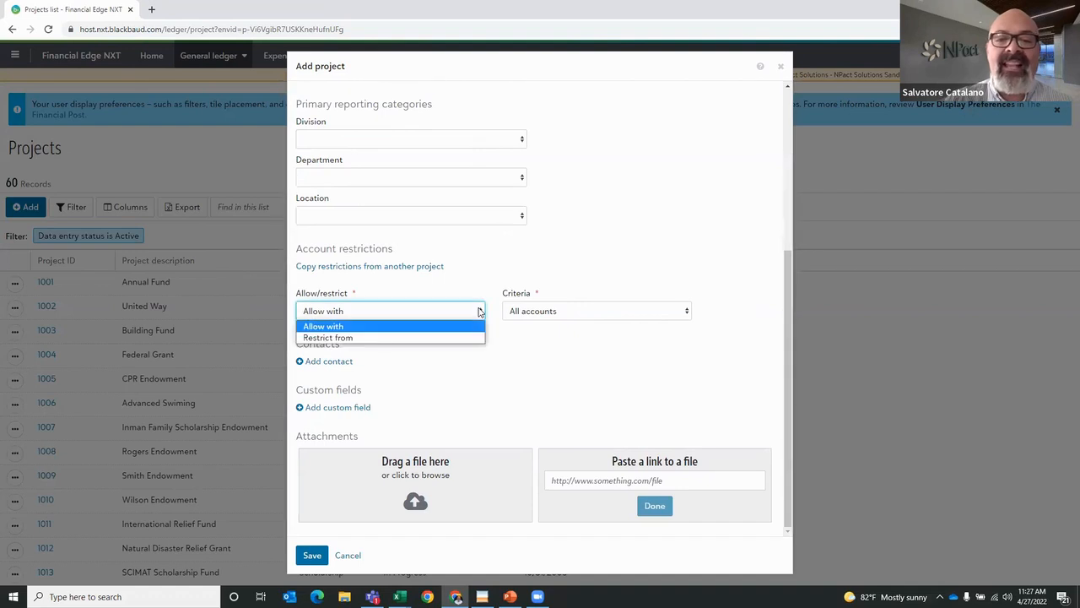
{"action": "left_click", "coordinate": [327, 338]}
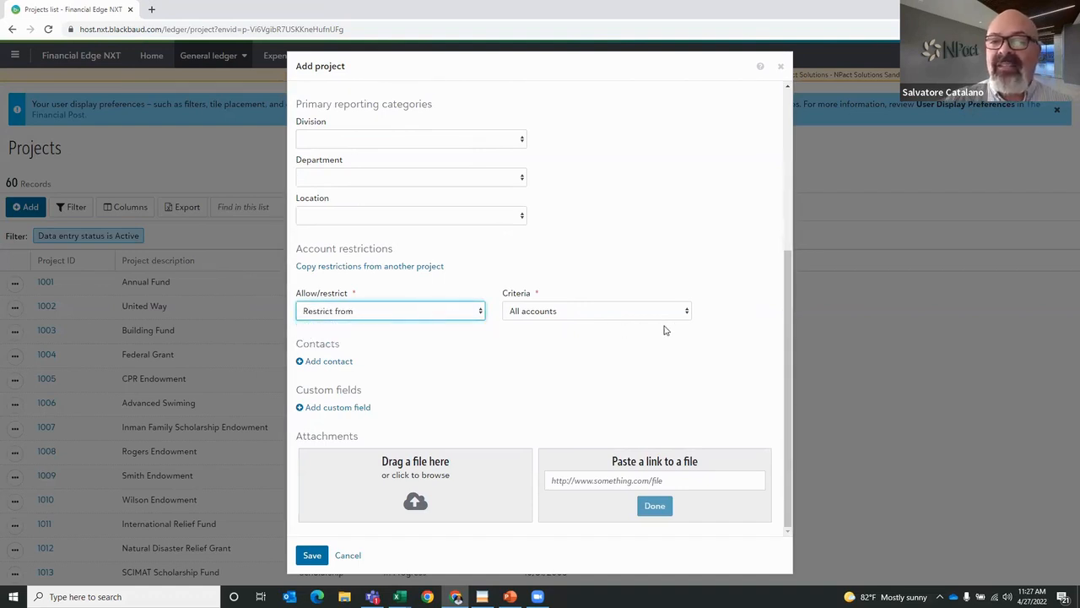
{"action": "left_click", "coordinate": [687, 313]}
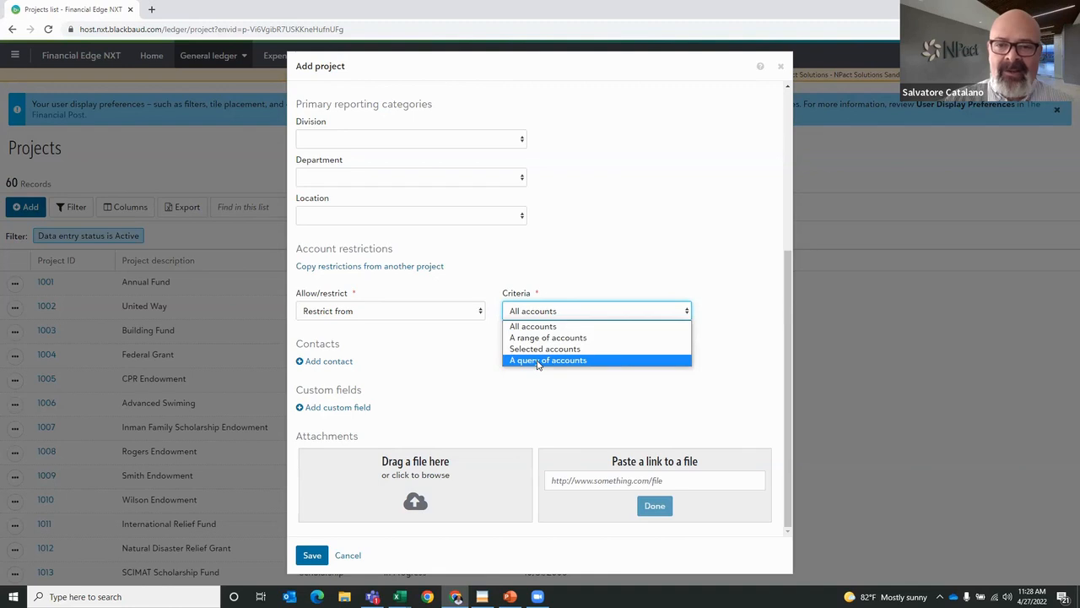
{"action": "left_click", "coordinate": [532, 348]}
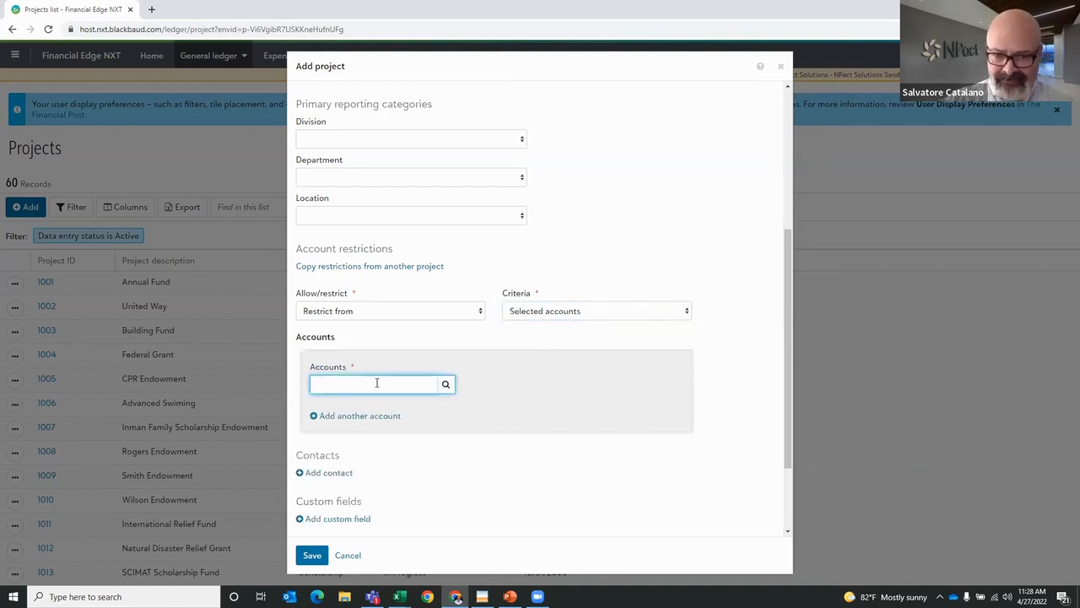
Step: Add accounts 01-5200-01 Office Supplies-Administration and 01-5200-02 Office Supplies-Development to the new project's restricted accounts
{"action": "type", "text": "supp"}
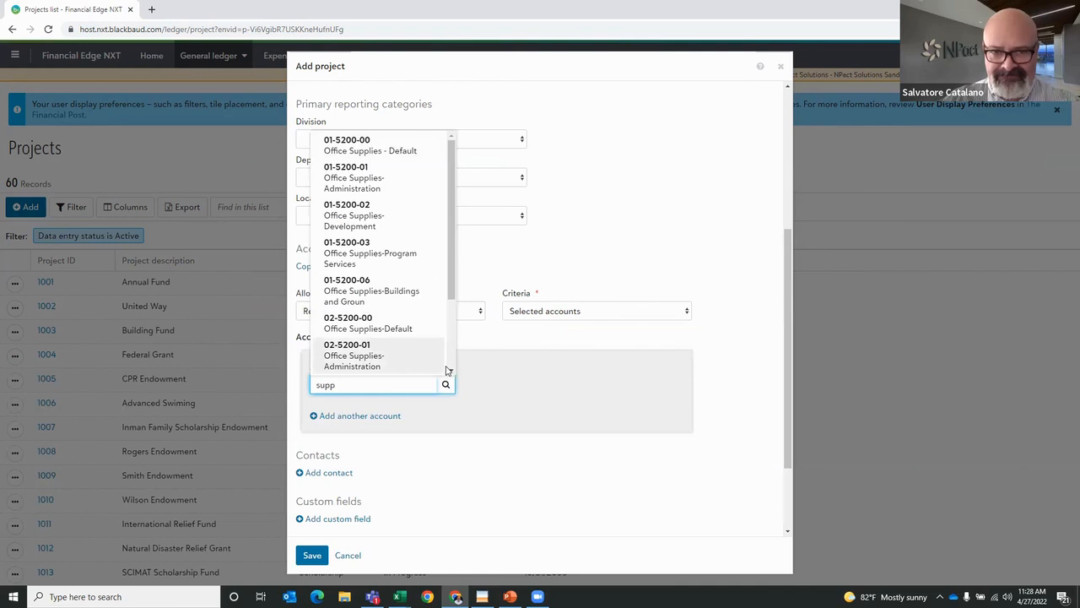
{"action": "left_click", "coordinate": [345, 182]}
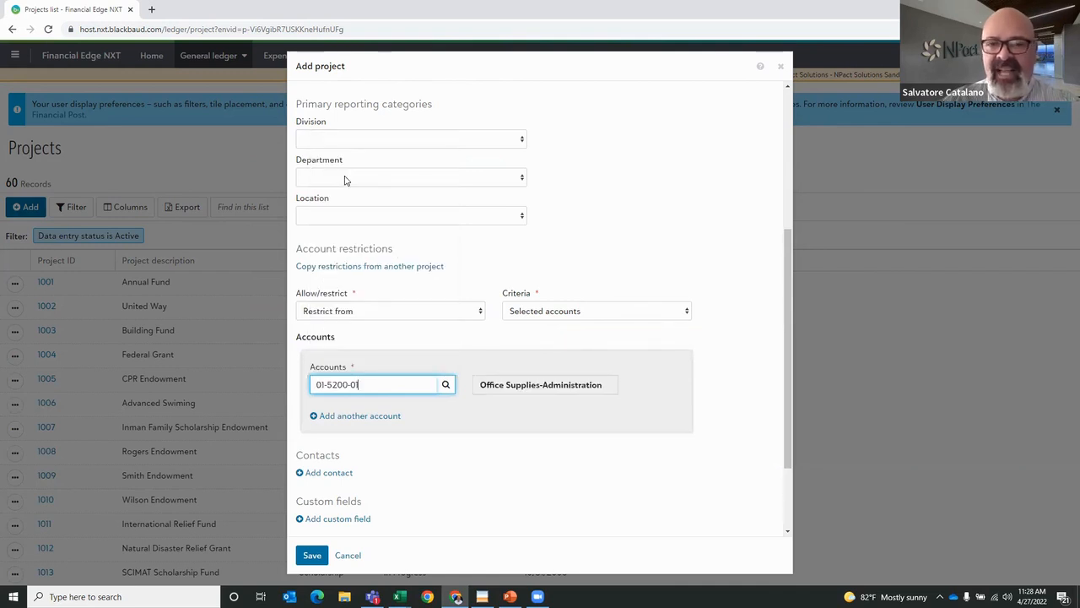
{"action": "left_click", "coordinate": [332, 414]}
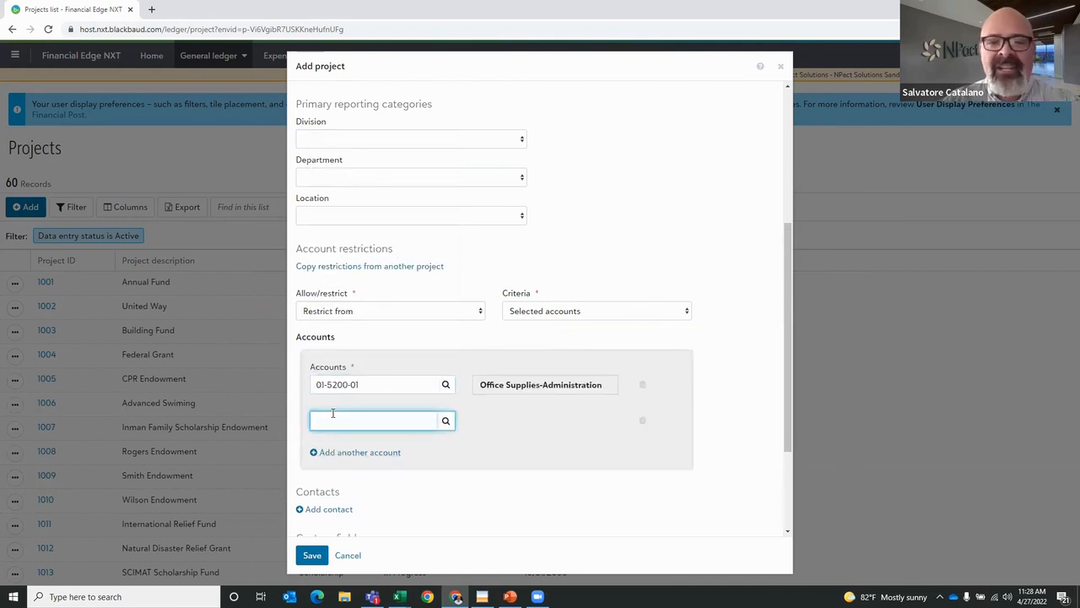
{"action": "type", "text": "sup"}
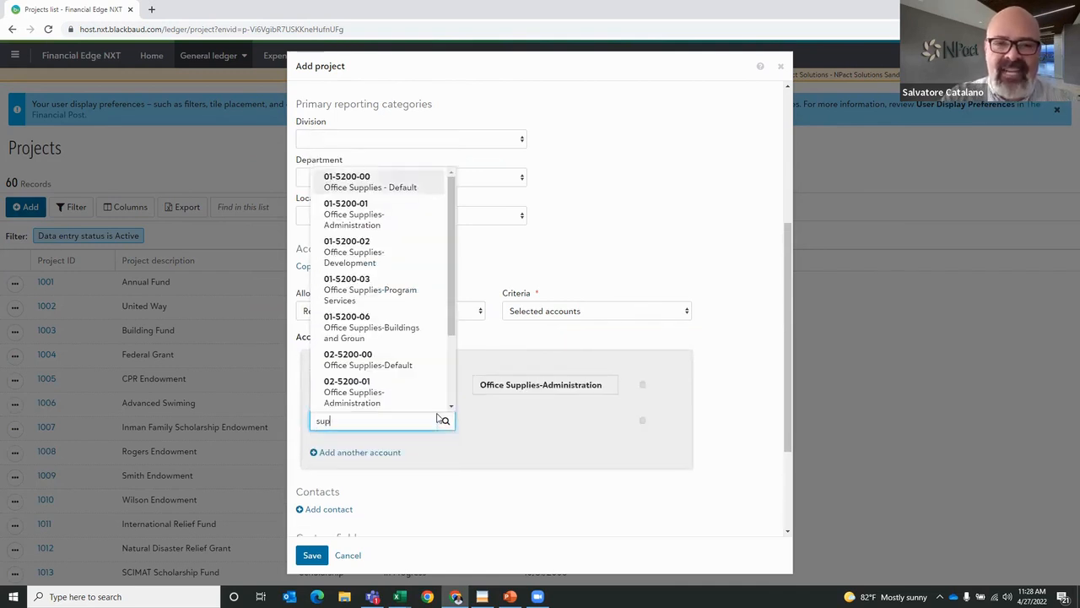
{"action": "left_click", "coordinate": [352, 252]}
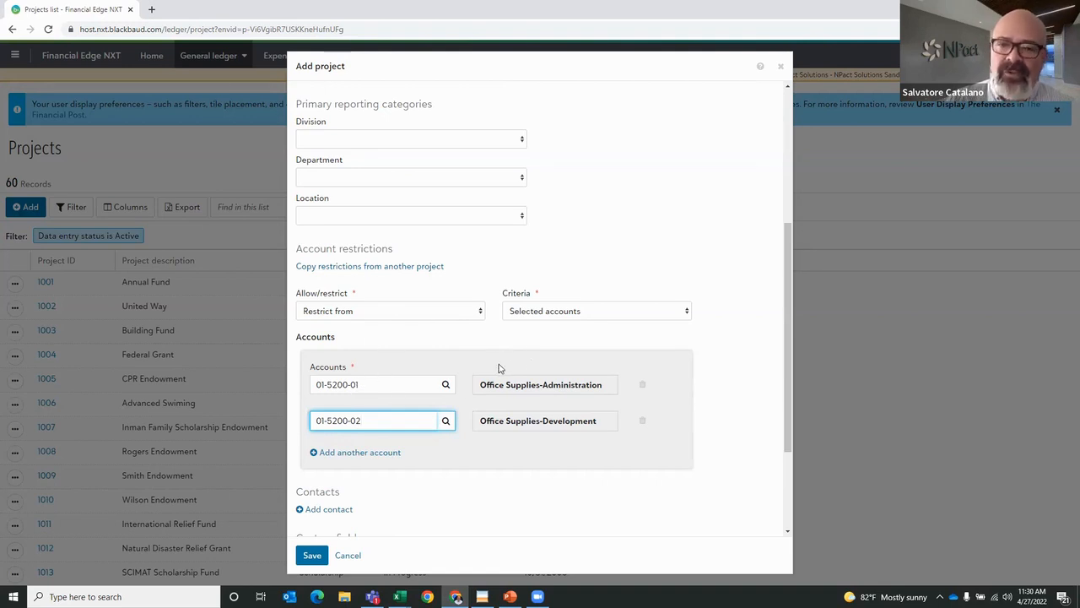
Step: Add a Grant Manager custom field to the new project and choose a manager's name as its value
{"action": "scroll", "coordinate": [504, 352], "scroll_direction": "down", "scroll_amount": 1}
{"action": "scroll", "coordinate": [498, 349], "scroll_direction": "down", "scroll_amount": 2}
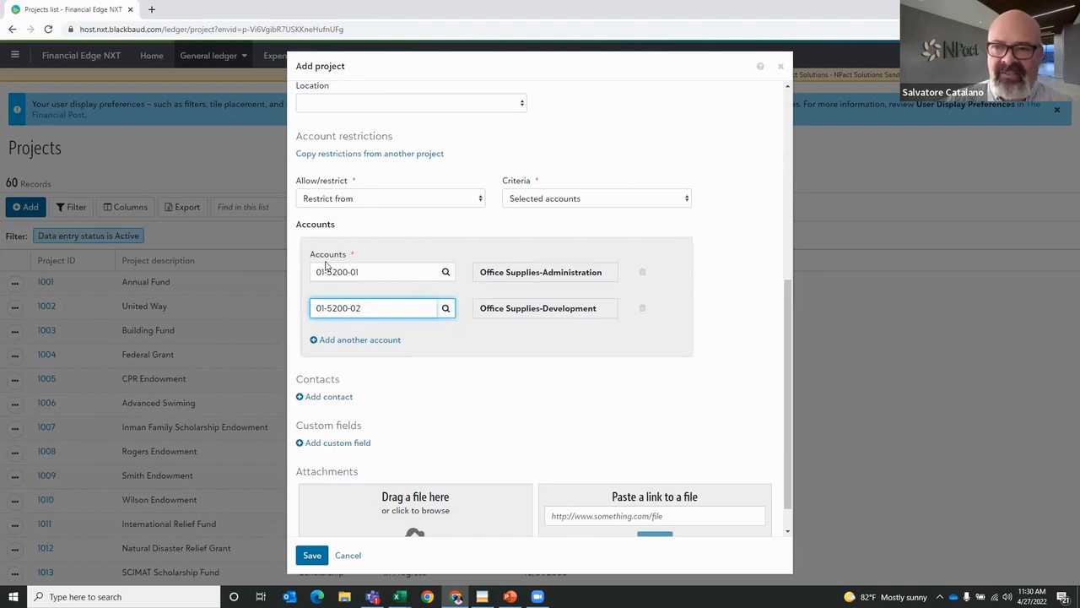
{"action": "scroll", "coordinate": [390, 295], "scroll_direction": "down", "scroll_amount": 1}
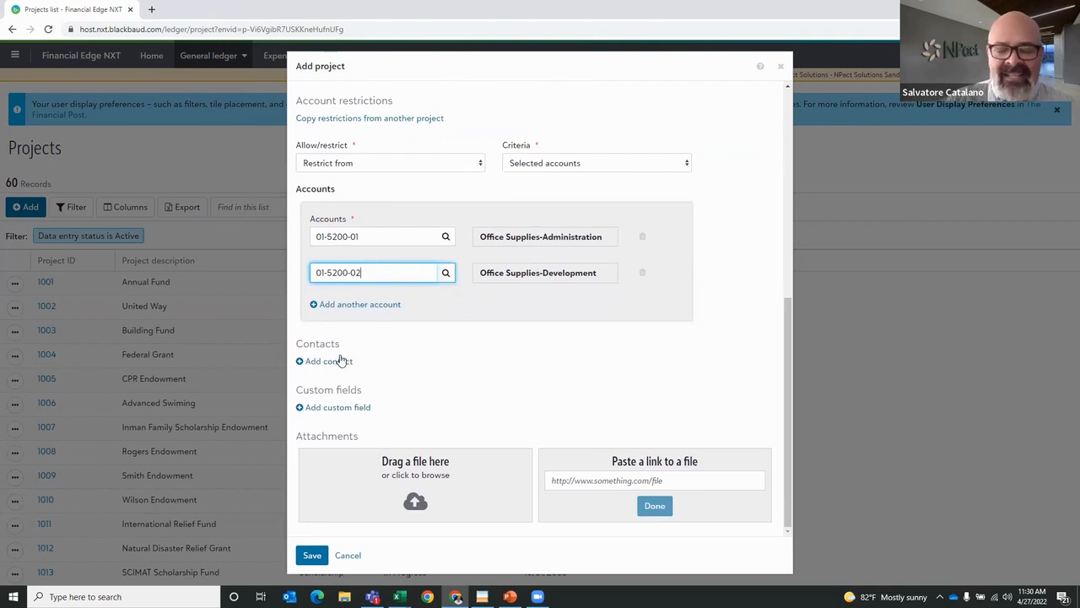
{"action": "left_click", "coordinate": [335, 413]}
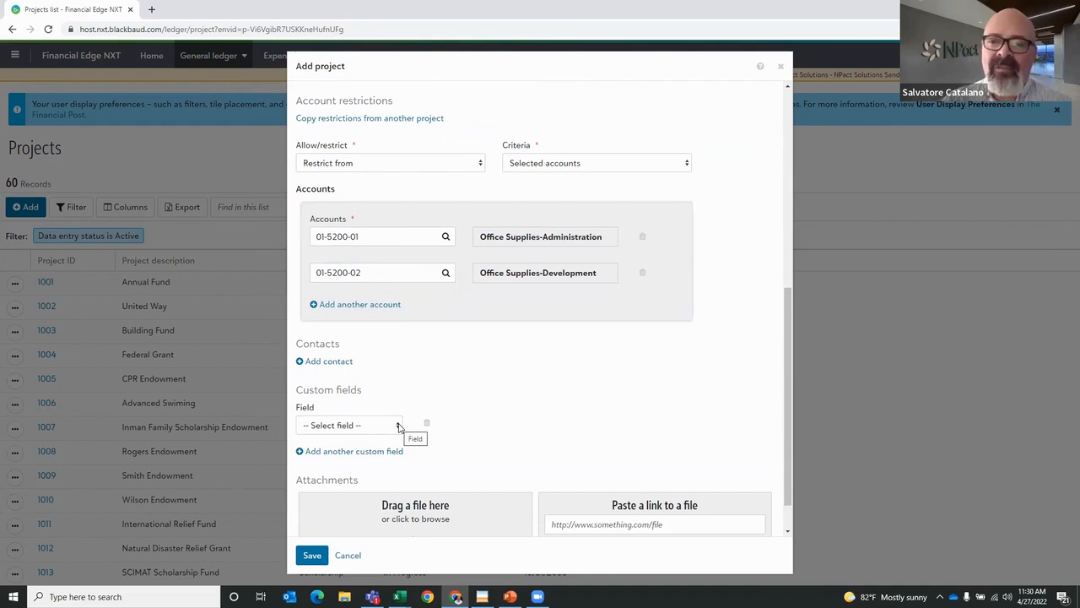
{"action": "left_click", "coordinate": [399, 425]}
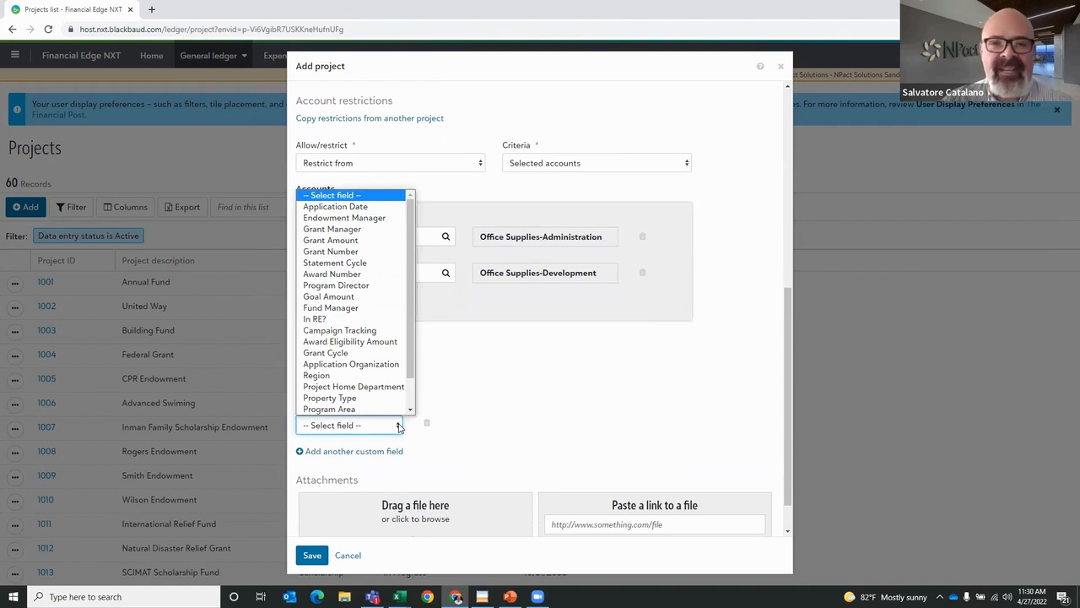
{"action": "left_click", "coordinate": [328, 232]}
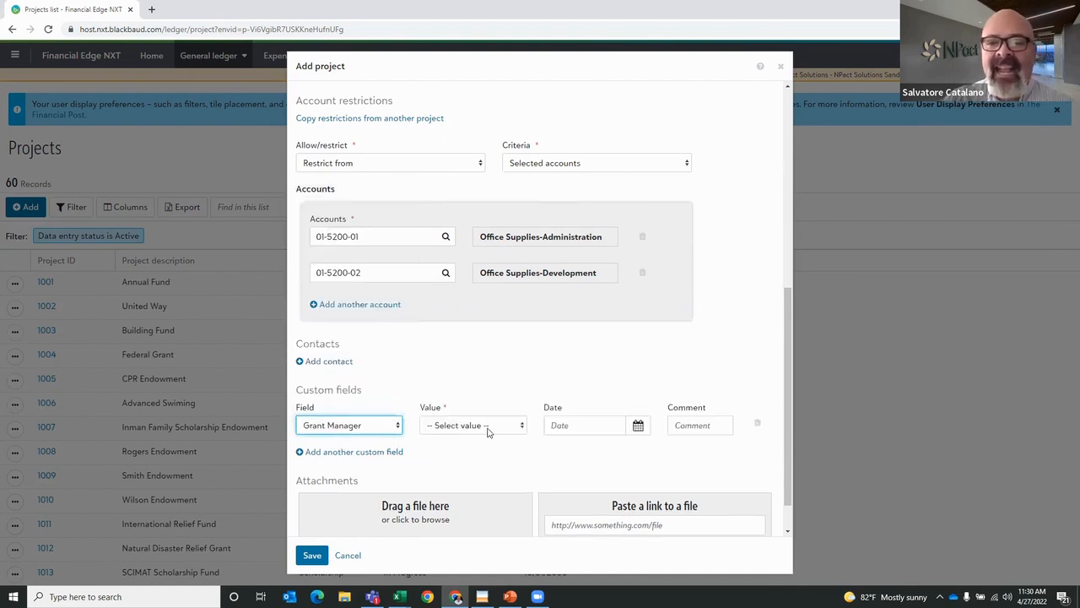
{"action": "left_click", "coordinate": [523, 429]}
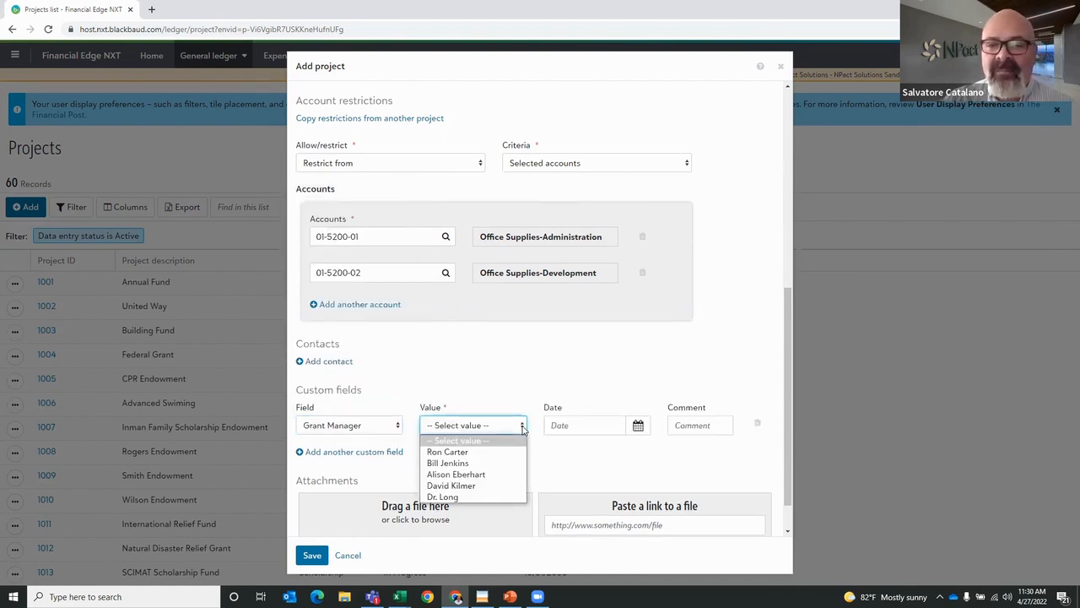
{"action": "left_click", "coordinate": [458, 453]}
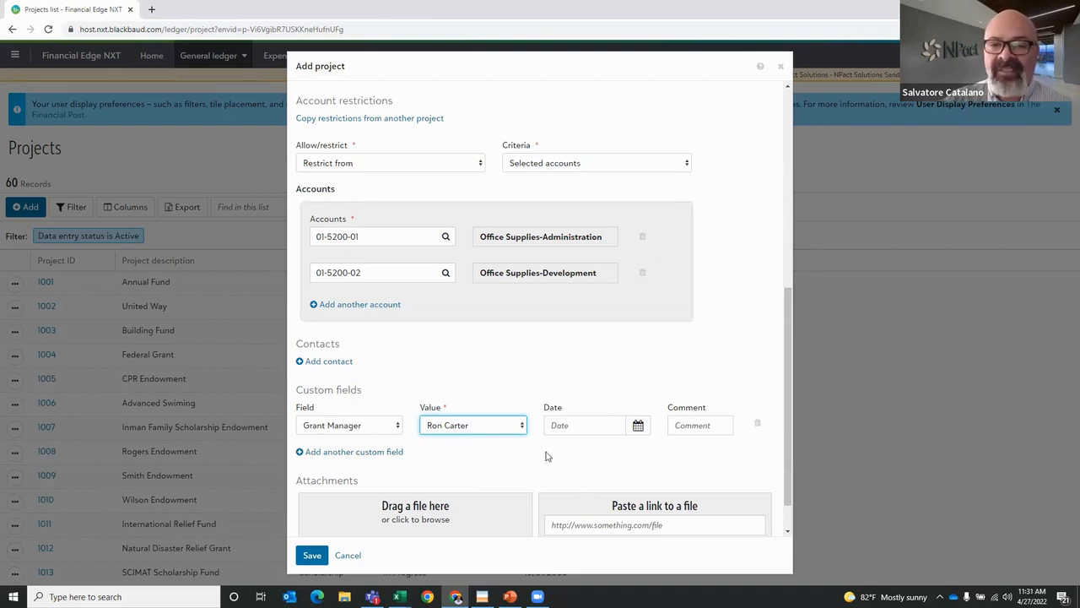
{"action": "left_click", "coordinate": [522, 425]}
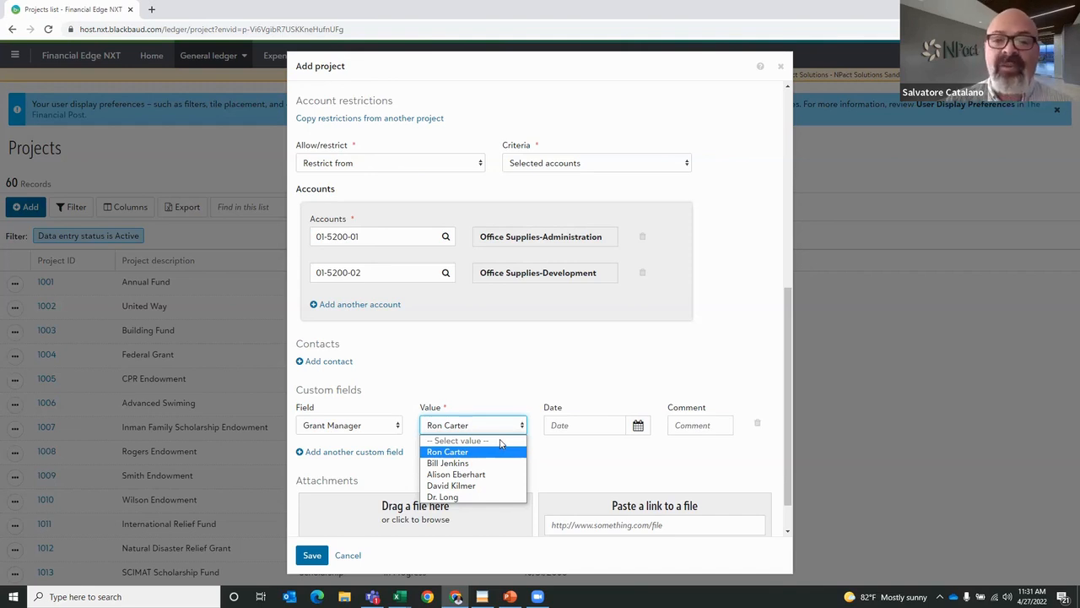
{"action": "left_click", "coordinate": [493, 370]}
{"action": "scroll", "coordinate": [495, 368], "scroll_direction": "down", "scroll_amount": 1}
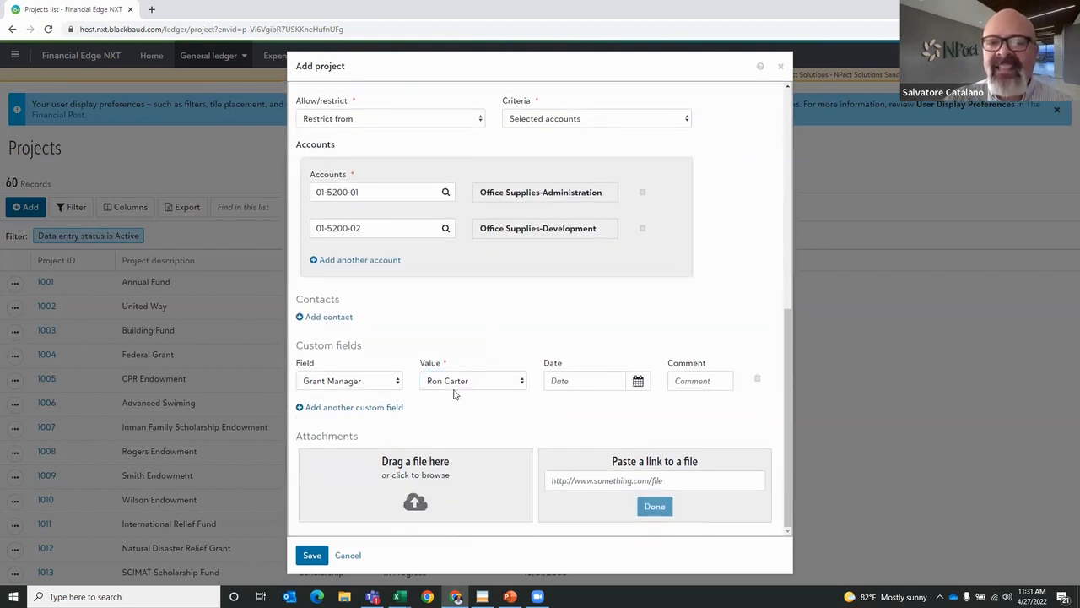
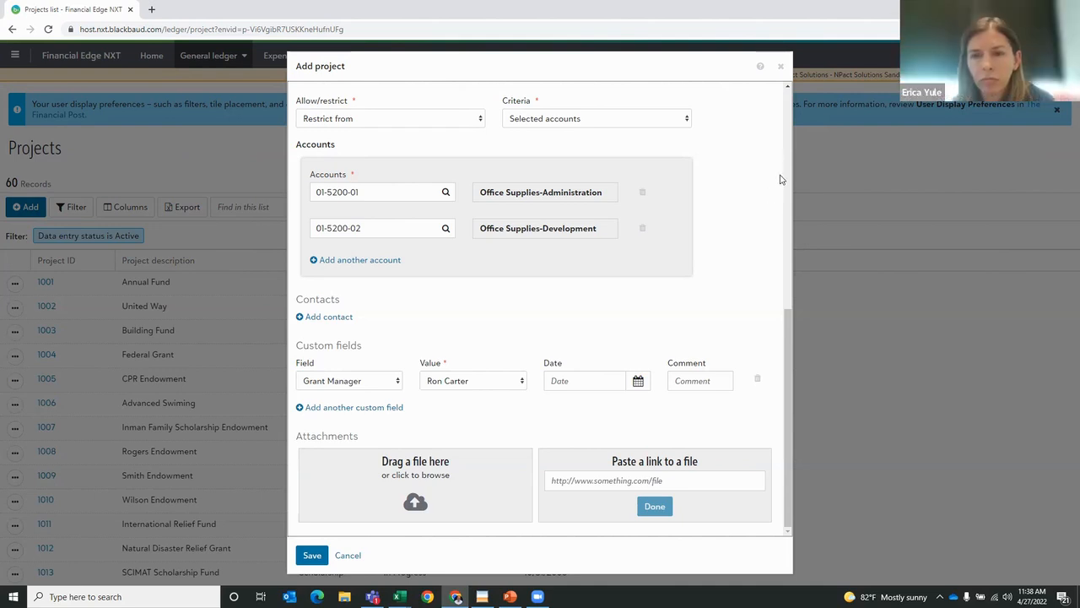
Step: Close the new project form and discard everything entered without saving
{"action": "left_click", "coordinate": [780, 68]}
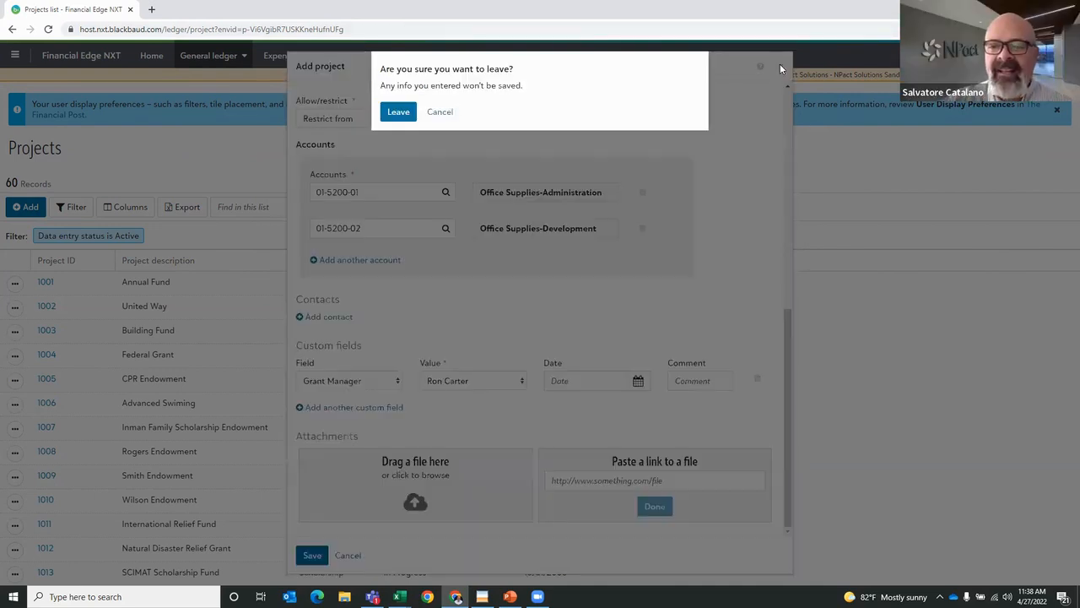
{"action": "left_click", "coordinate": [396, 113]}
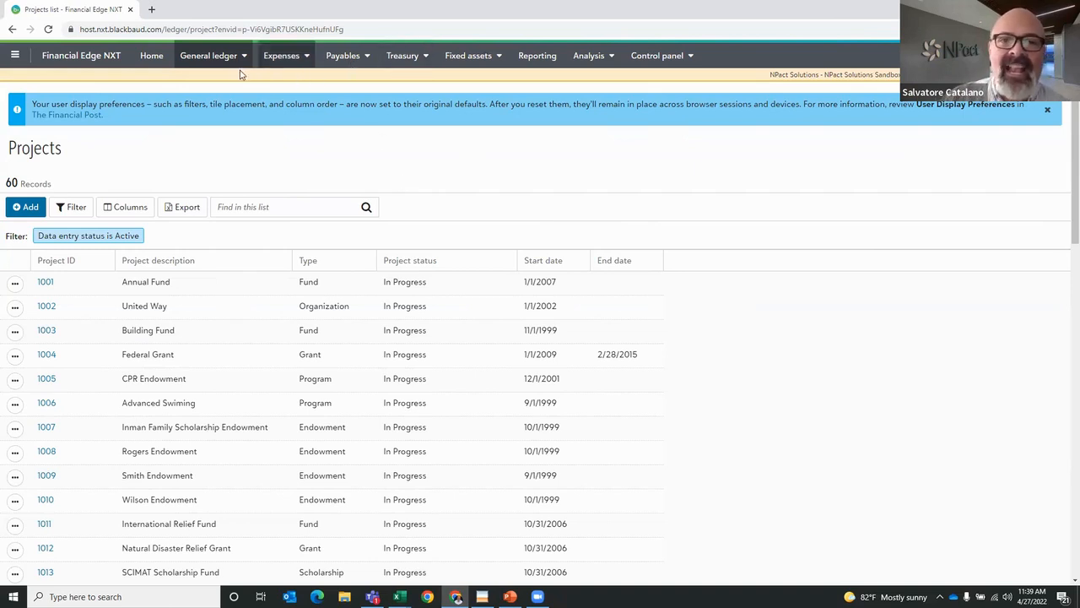
Step: Go to the Blackbaud Marketplace and open it for the Azure - Training Environment 2 environment
{"action": "left_click", "coordinate": [14, 56]}
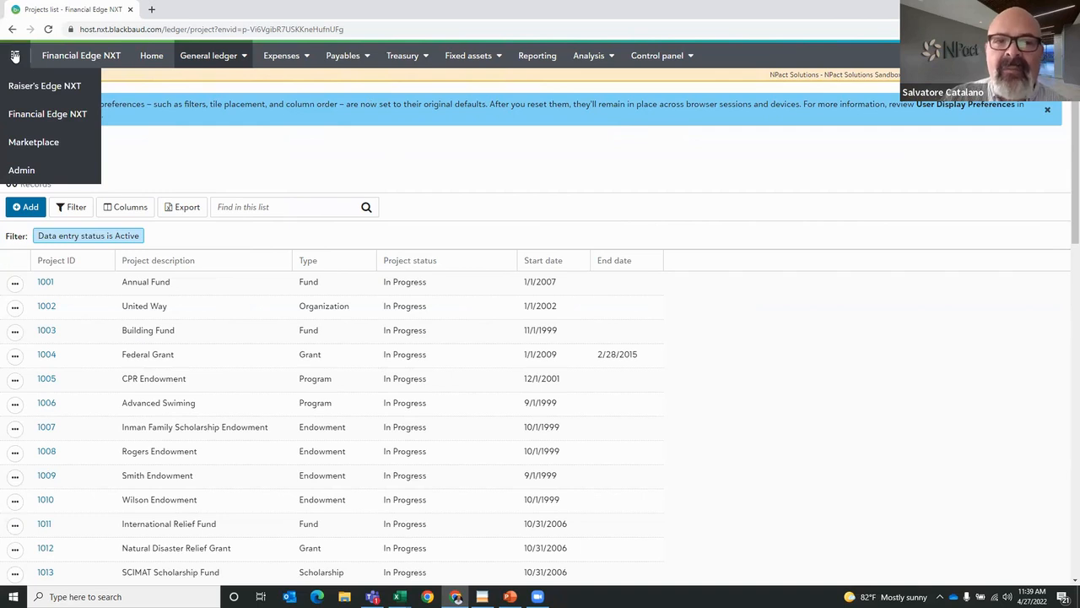
{"action": "left_click", "coordinate": [27, 171]}
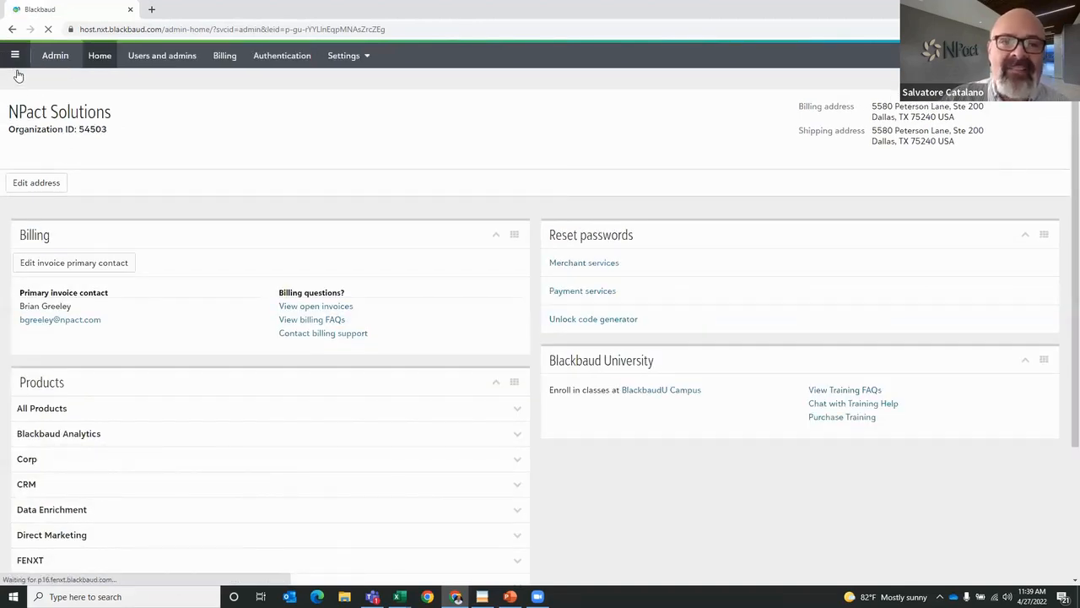
{"action": "left_click", "coordinate": [13, 54]}
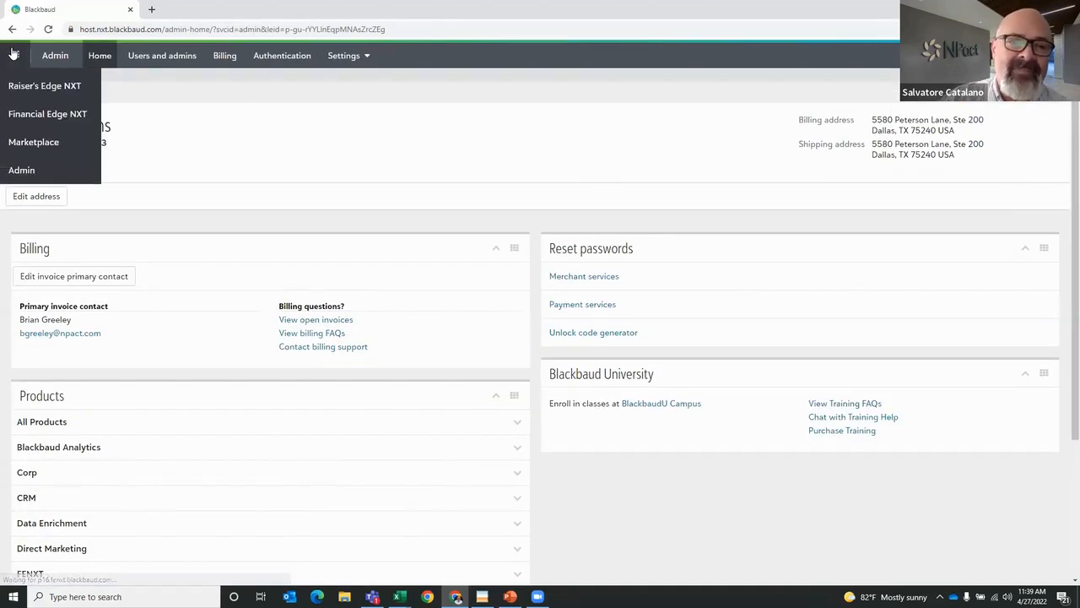
{"action": "left_click", "coordinate": [25, 143]}
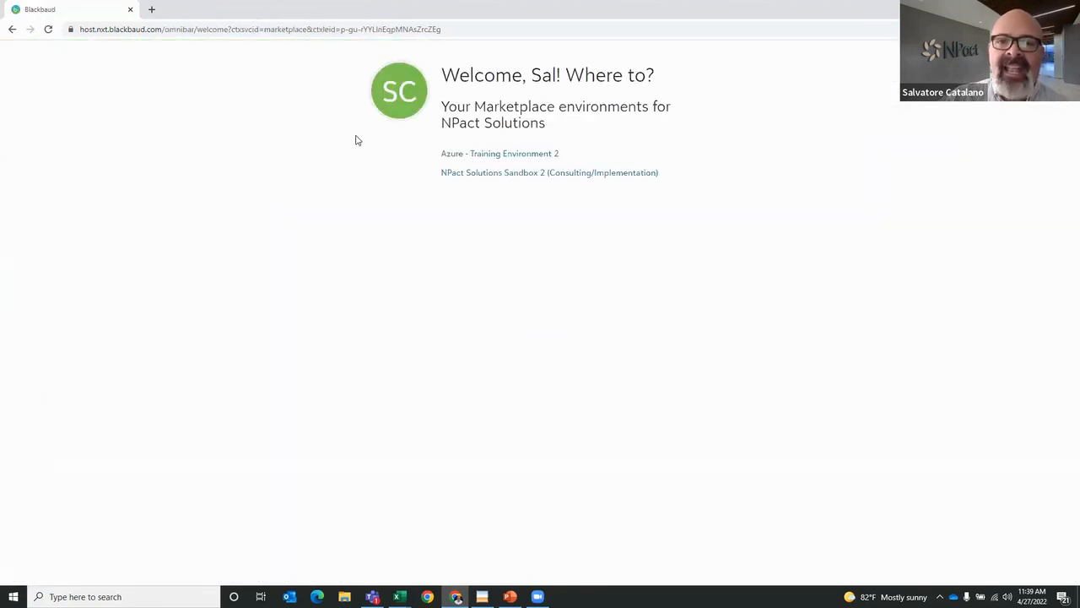
{"action": "left_click", "coordinate": [509, 156]}
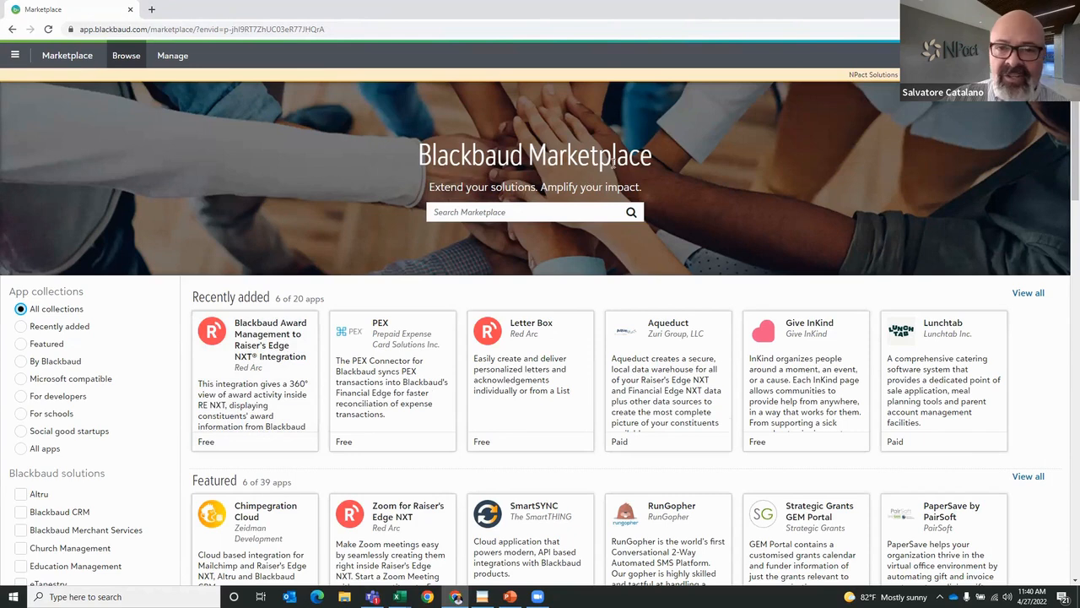
Step: Filter the marketplace apps to the Financial Edge NXT solution and open the Budget Creator for Financial Edge NXT app's details
{"action": "scroll", "coordinate": [435, 316], "scroll_direction": "down", "scroll_amount": 3}
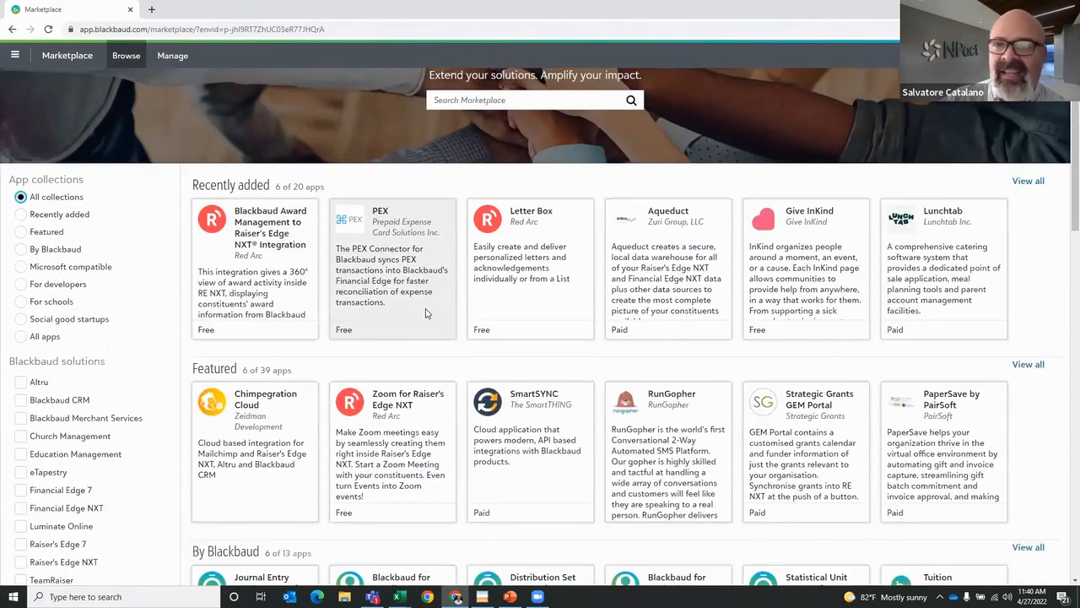
{"action": "scroll", "coordinate": [509, 286], "scroll_direction": "down", "scroll_amount": 5}
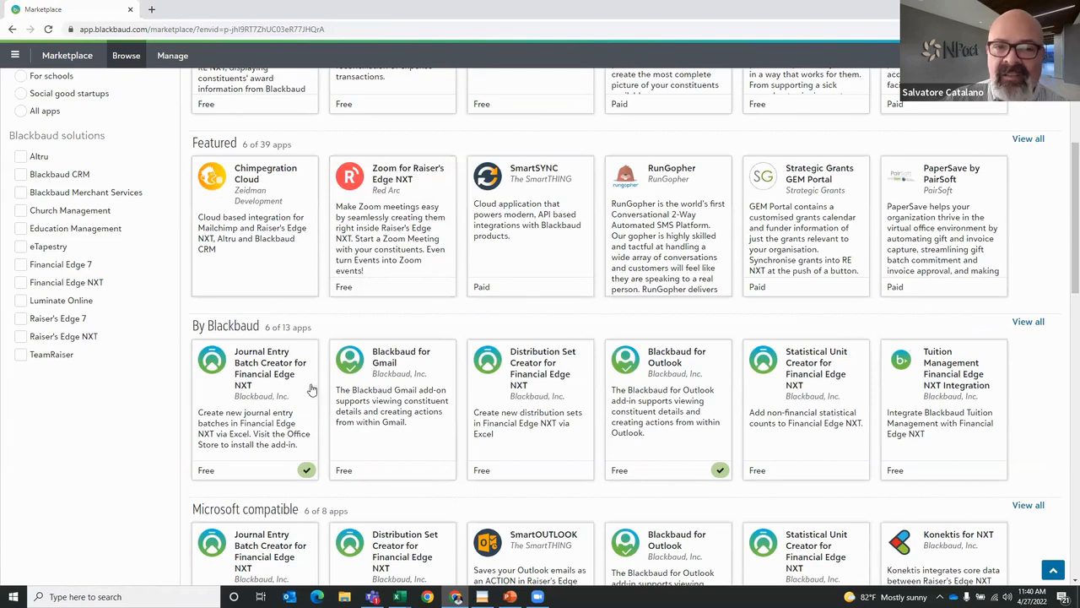
{"action": "left_click", "coordinate": [22, 283]}
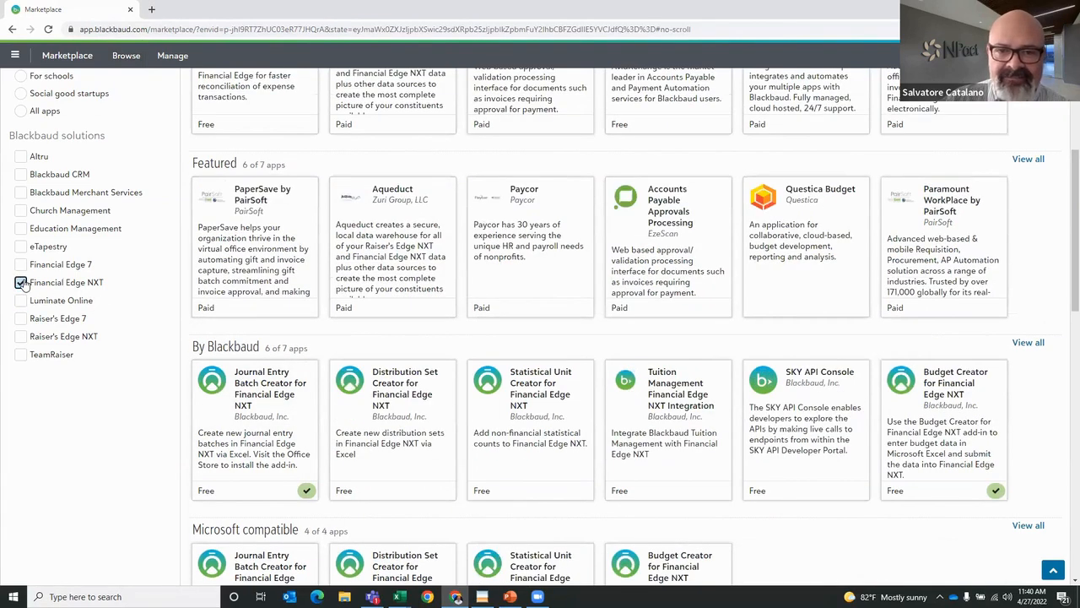
{"action": "scroll", "coordinate": [623, 293], "scroll_direction": "down", "scroll_amount": 1}
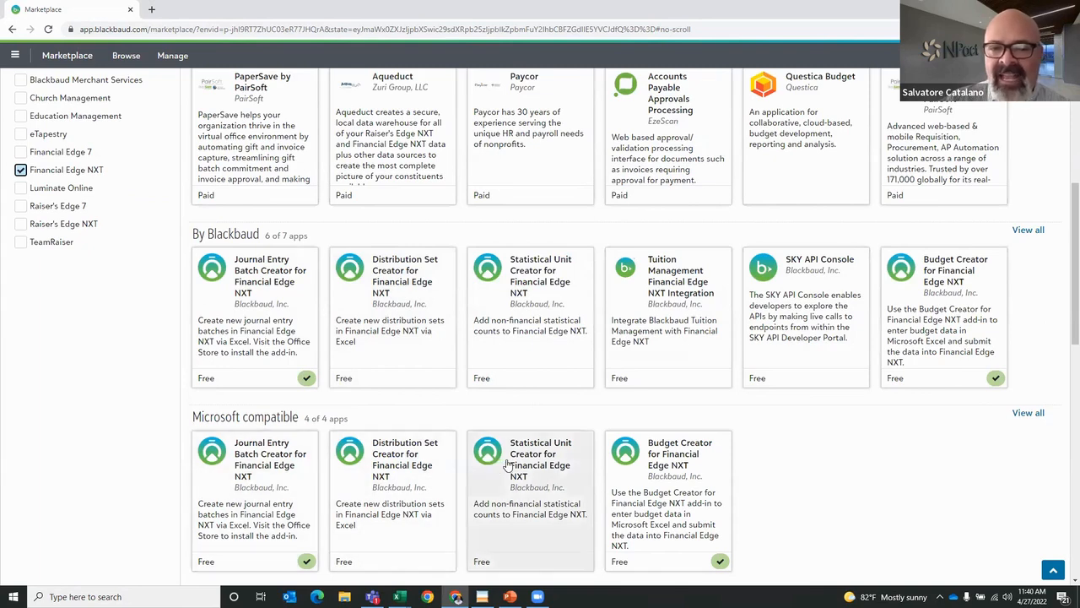
{"action": "left_click", "coordinate": [673, 456]}
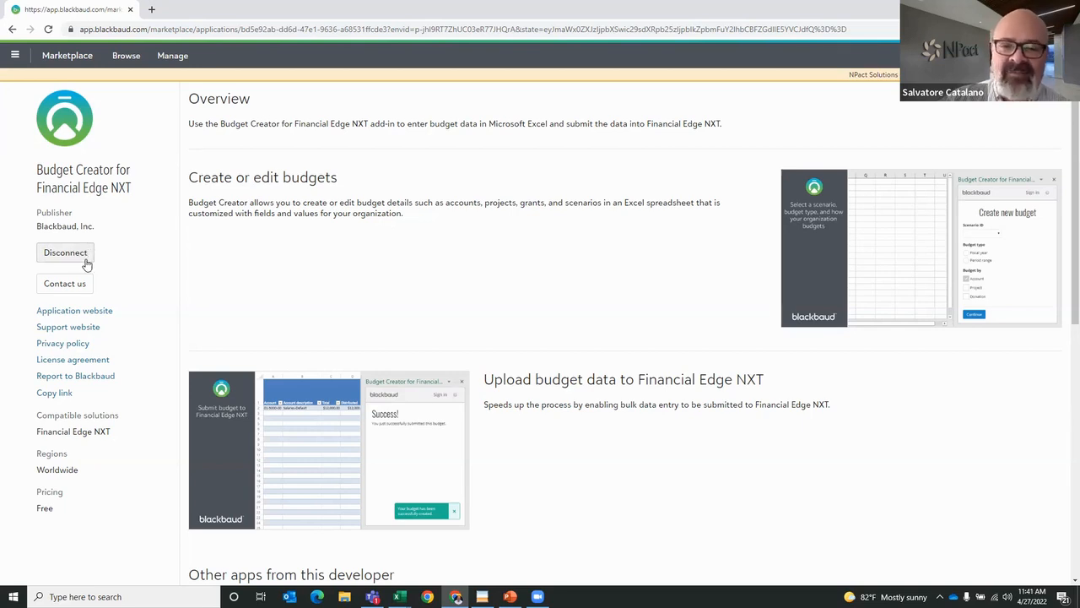
Step: Switch to the Book1 workbook in Excel to view the FINAL 2021 budget with the Budget Creator add-in
{"action": "mouse_move", "coordinate": [399, 597]}
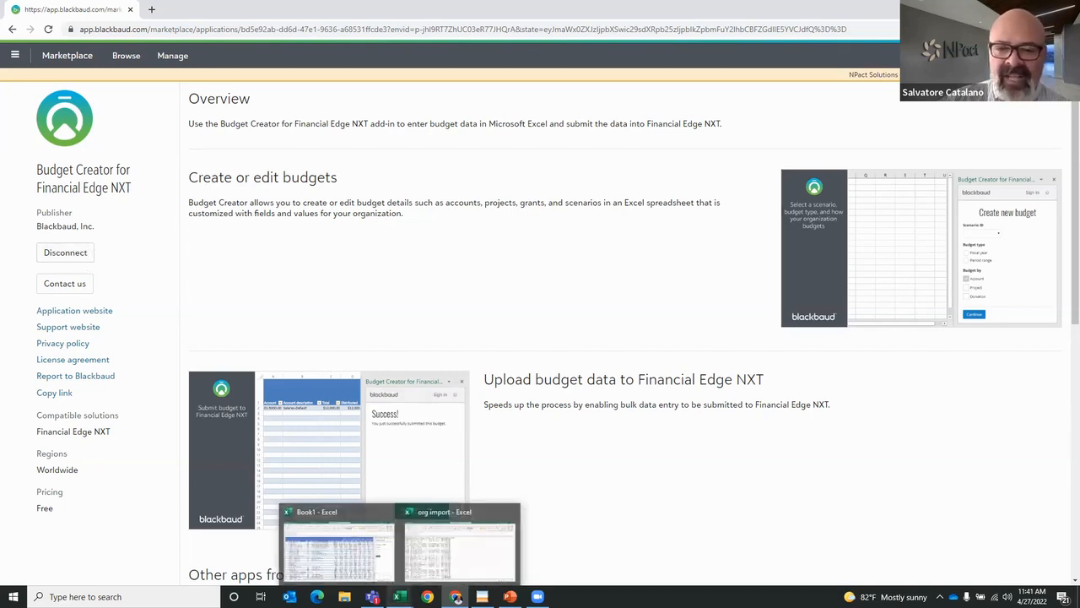
{"action": "left_click", "coordinate": [342, 566]}
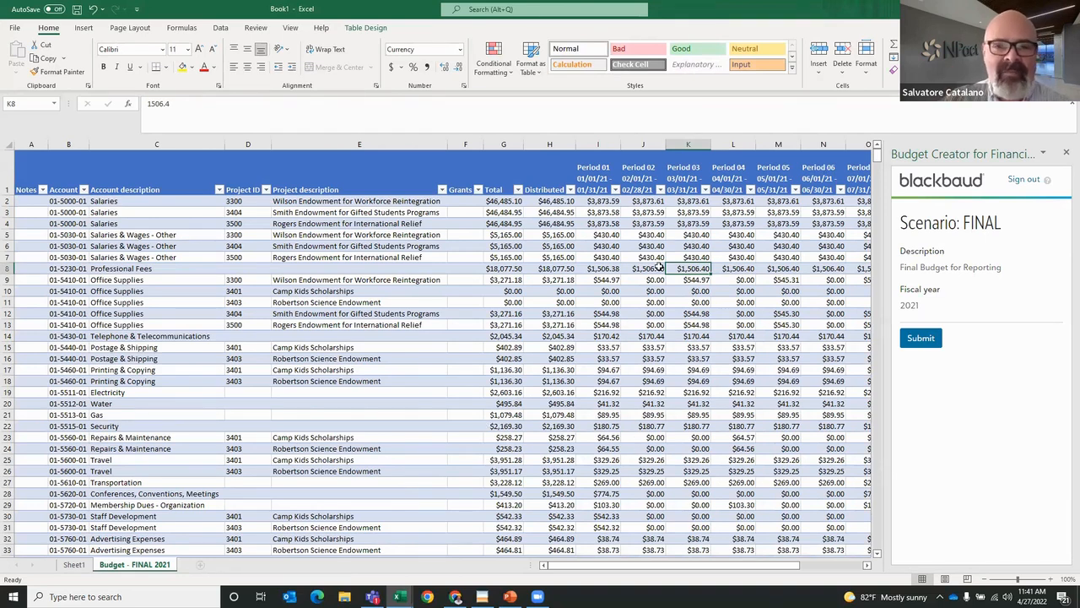
Step: Add a blank worksheet to the workbook and close the Budget Creator add-in
{"action": "left_click", "coordinate": [199, 564]}
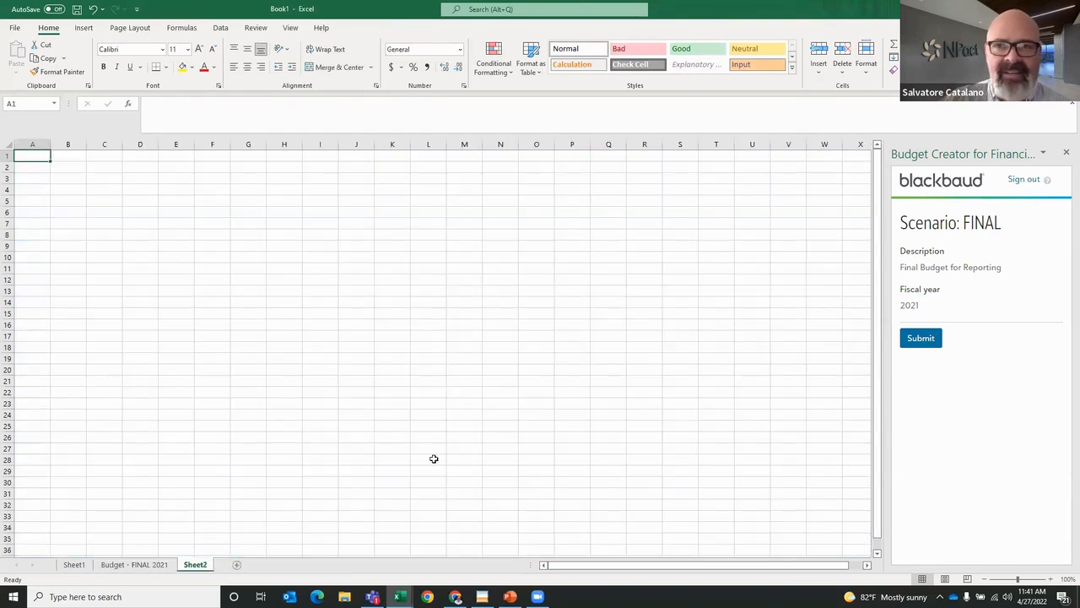
{"action": "left_click", "coordinate": [1066, 152]}
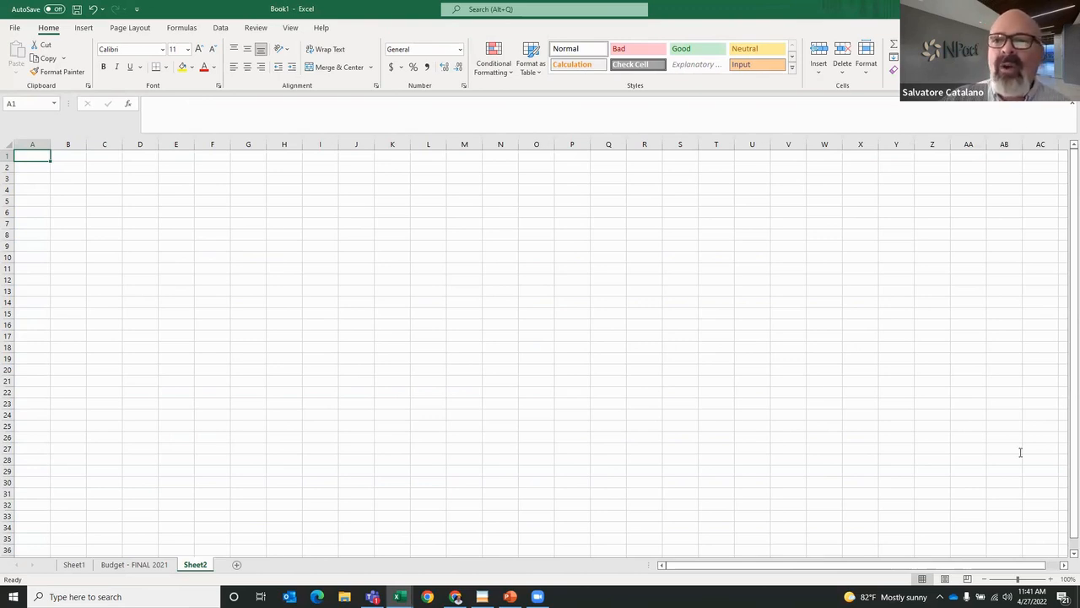
Step: Search the Office Add-ins store for blackbaud
{"action": "left_click", "coordinate": [84, 30]}
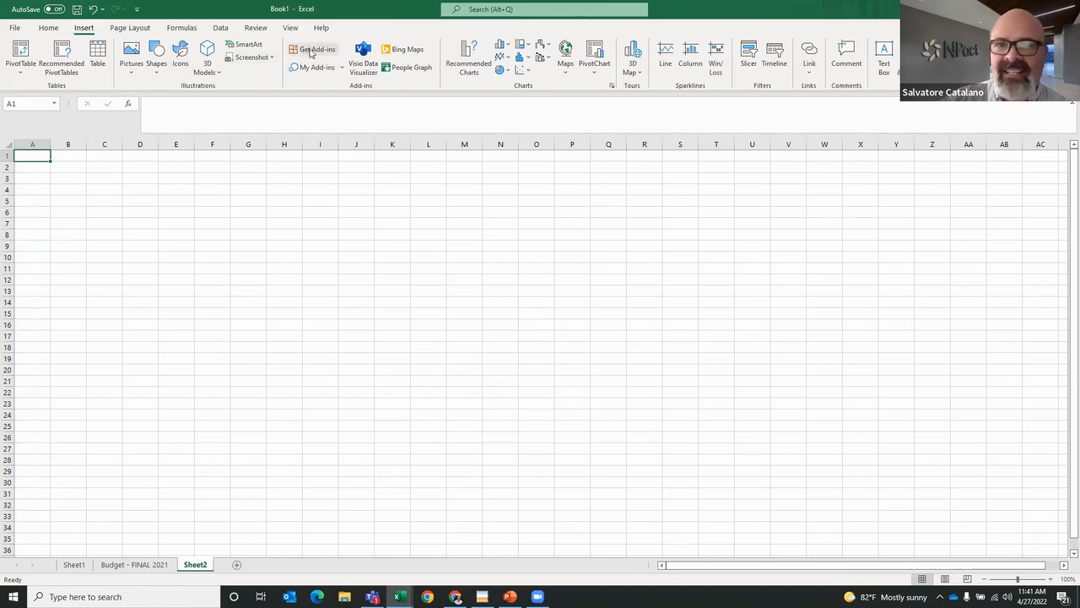
{"action": "left_click", "coordinate": [311, 51]}
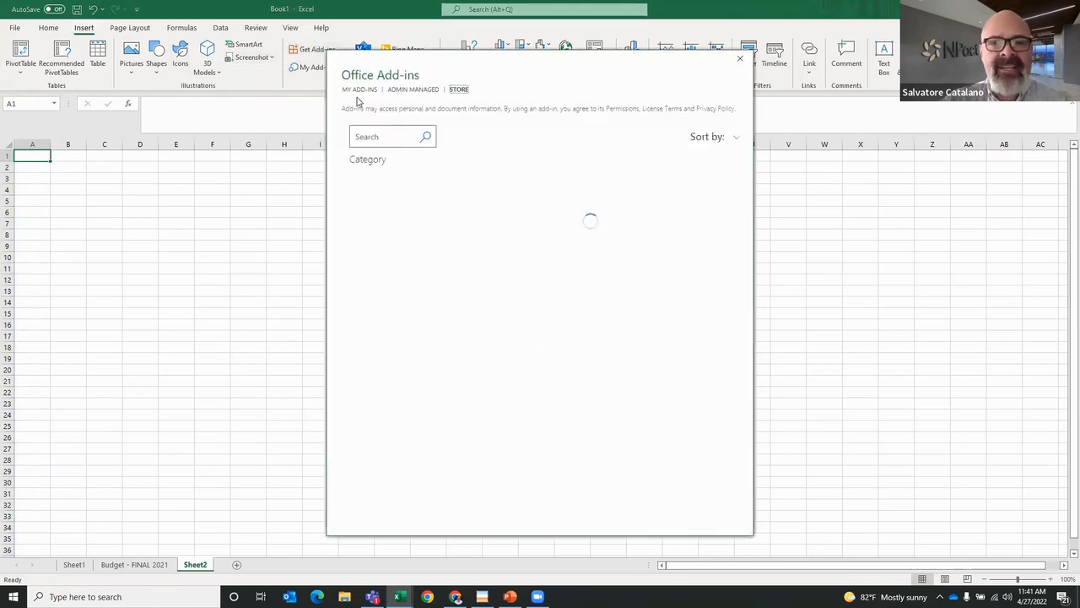
{"action": "left_click", "coordinate": [373, 138]}
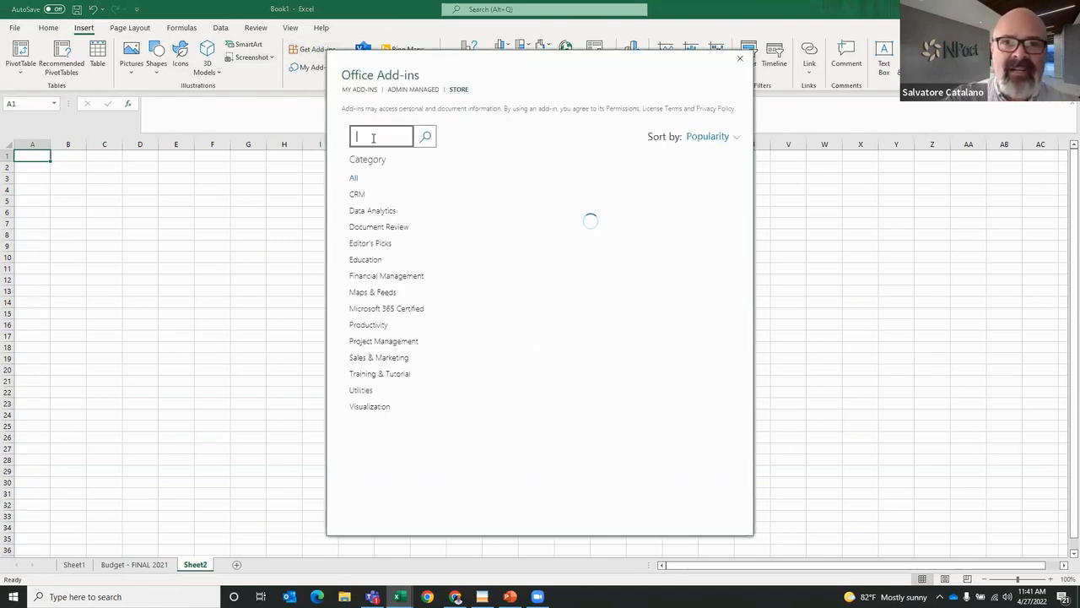
{"action": "type", "text": "blackba"}
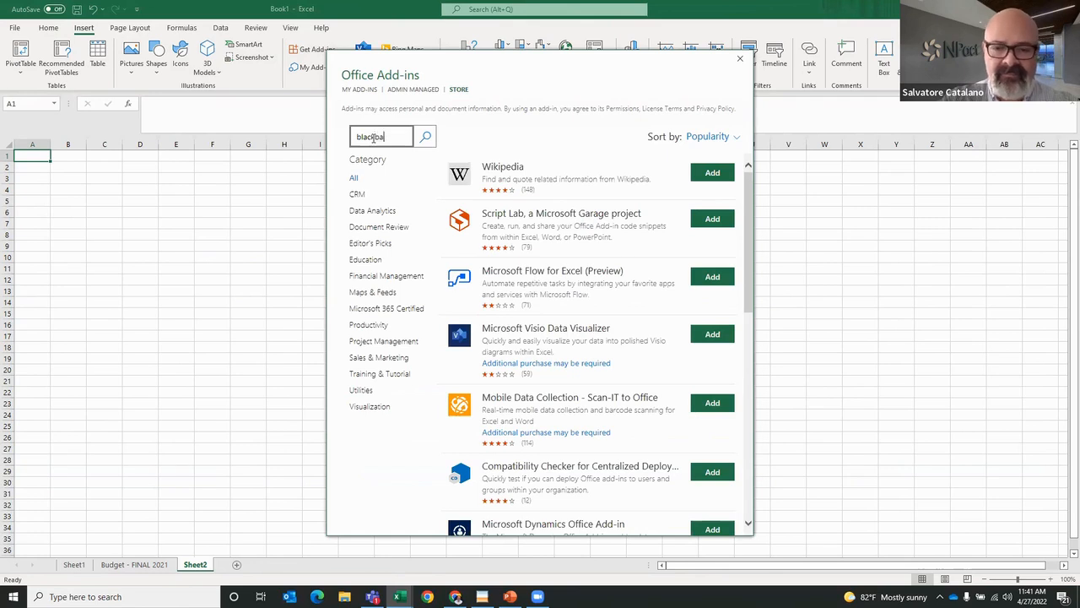
{"action": "type", "text": "ud"}
{"action": "key", "text": "Return"}
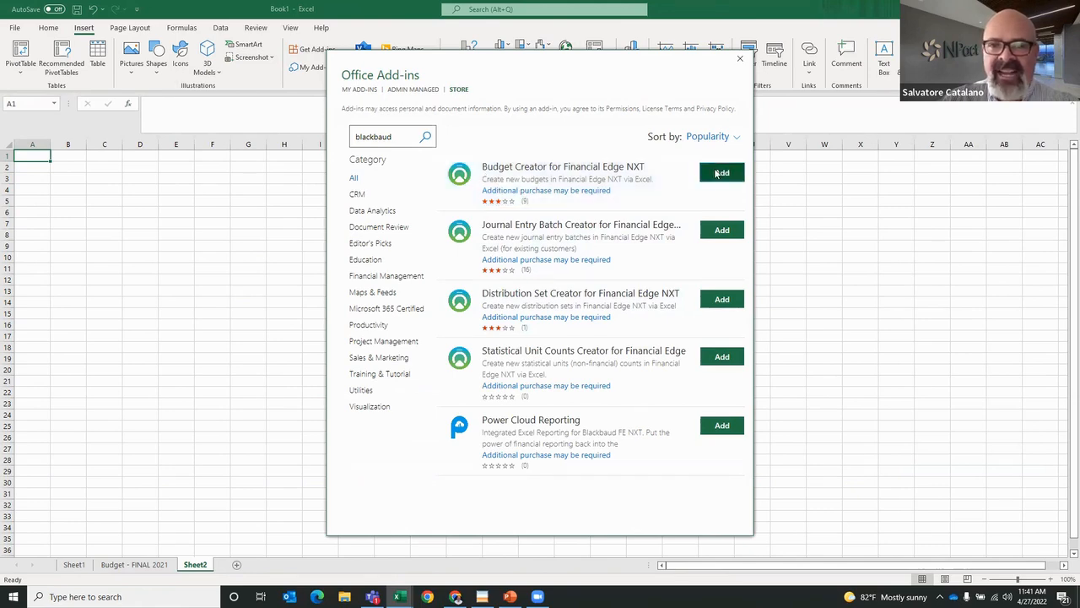
Step: Add the Budget Creator for Financial Edge NXT add-in from the store and dismiss its notice
{"action": "left_click", "coordinate": [716, 173]}
{"action": "left_click", "coordinate": [646, 262]}
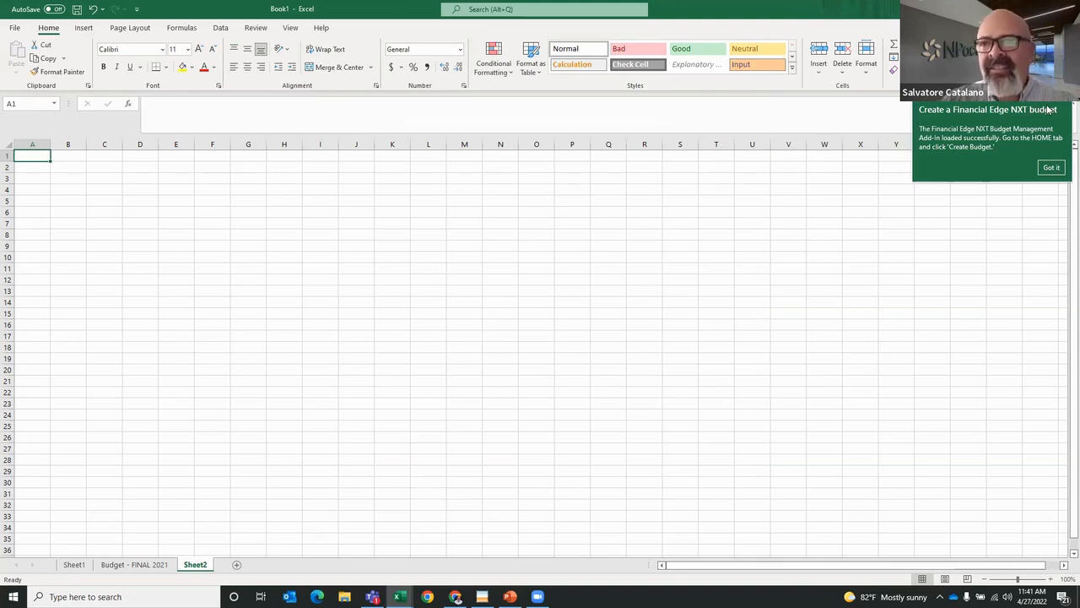
{"action": "left_click", "coordinate": [1051, 168]}
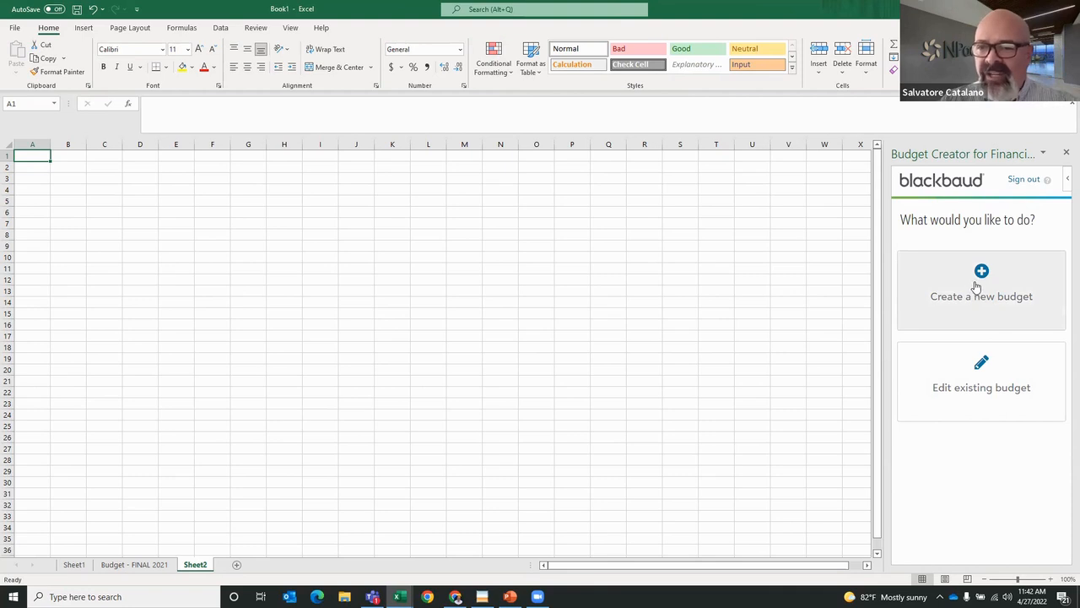
Step: Choose to edit an existing budget and sign in to Blackbaud with the account password
{"action": "left_click", "coordinate": [978, 386]}
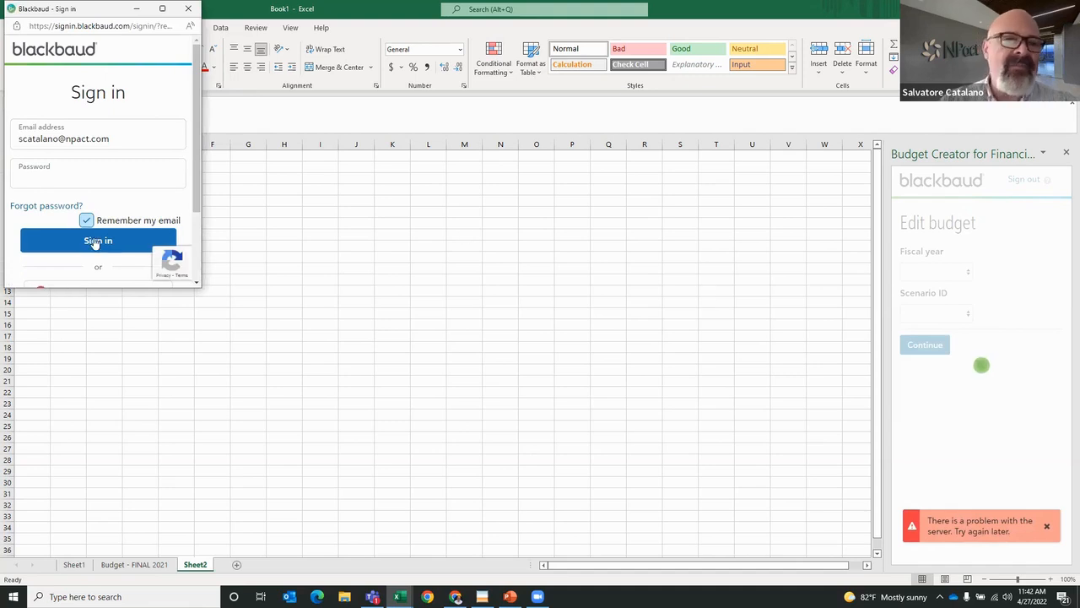
{"action": "left_click", "coordinate": [34, 169]}
{"action": "type", "text": "*"}
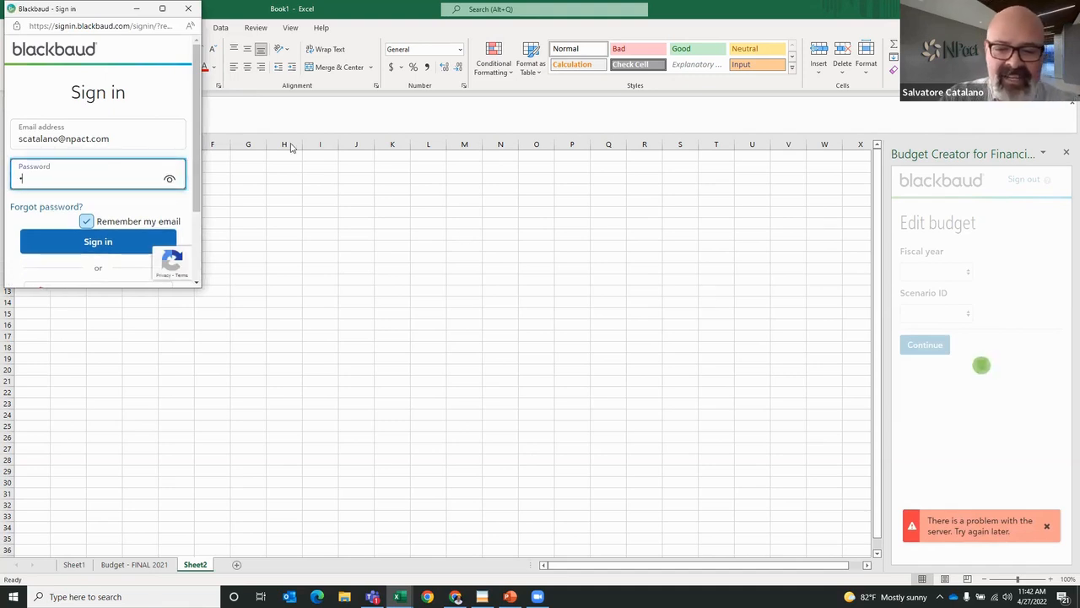
{"action": "type", "text": "******"}
{"action": "type", "text": "**"}
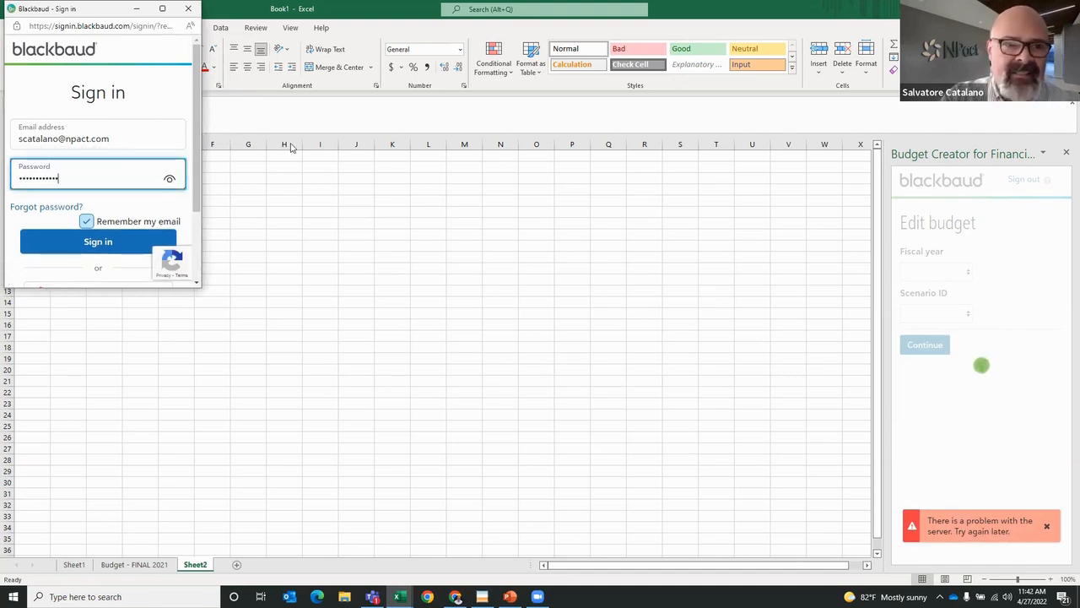
{"action": "key", "text": "Return"}
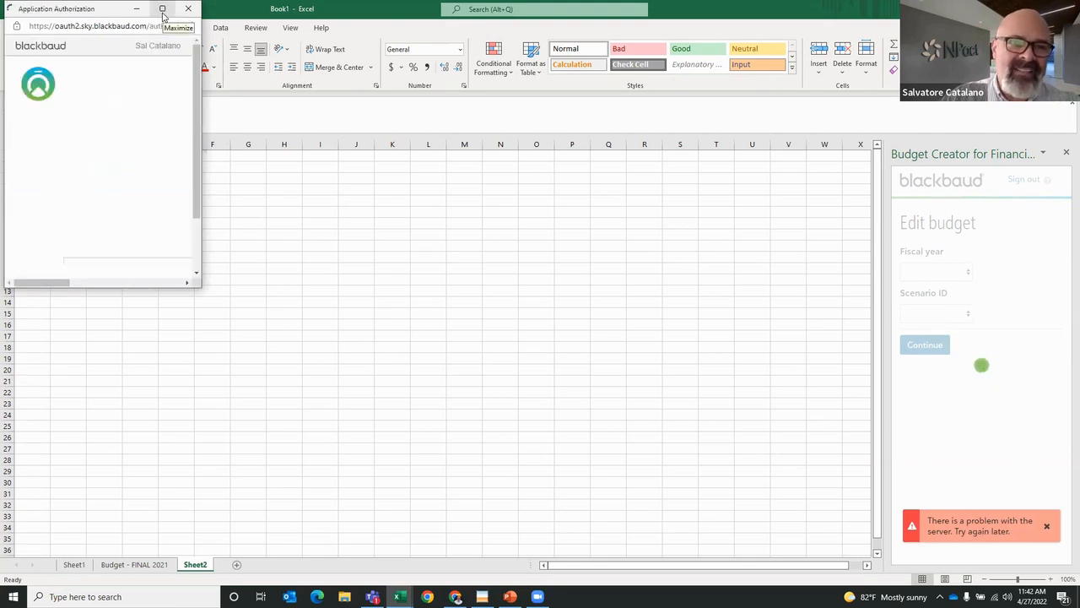
Step: Authorize the Budget Creator for the NPact Solutions organization and its Azure - Training Environment 2 environment
{"action": "left_click", "coordinate": [163, 10]}
{"action": "left_click", "coordinate": [757, 174]}
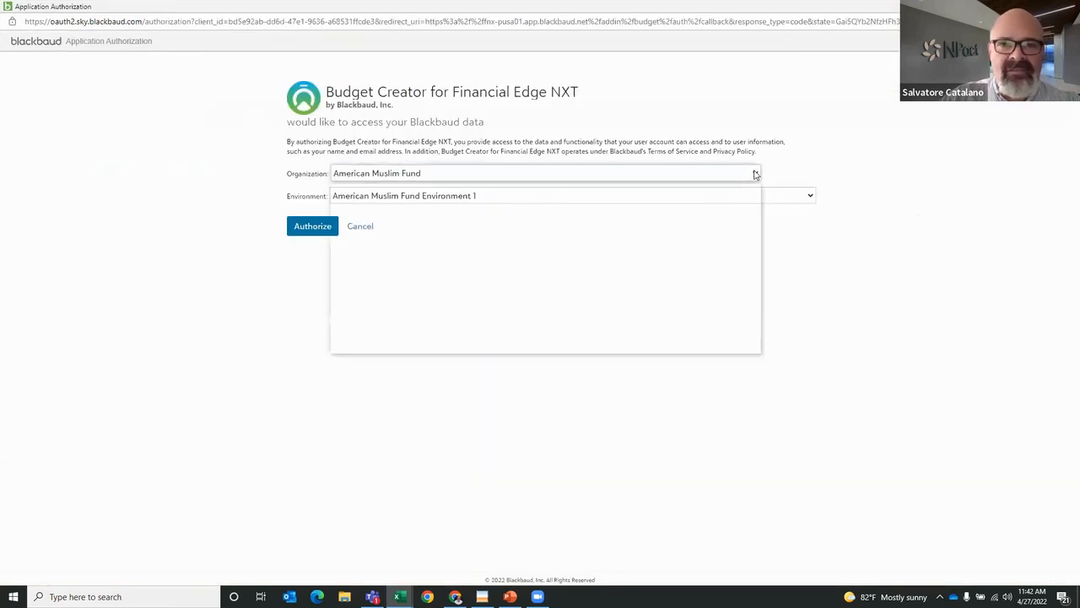
{"action": "left_click", "coordinate": [368, 310]}
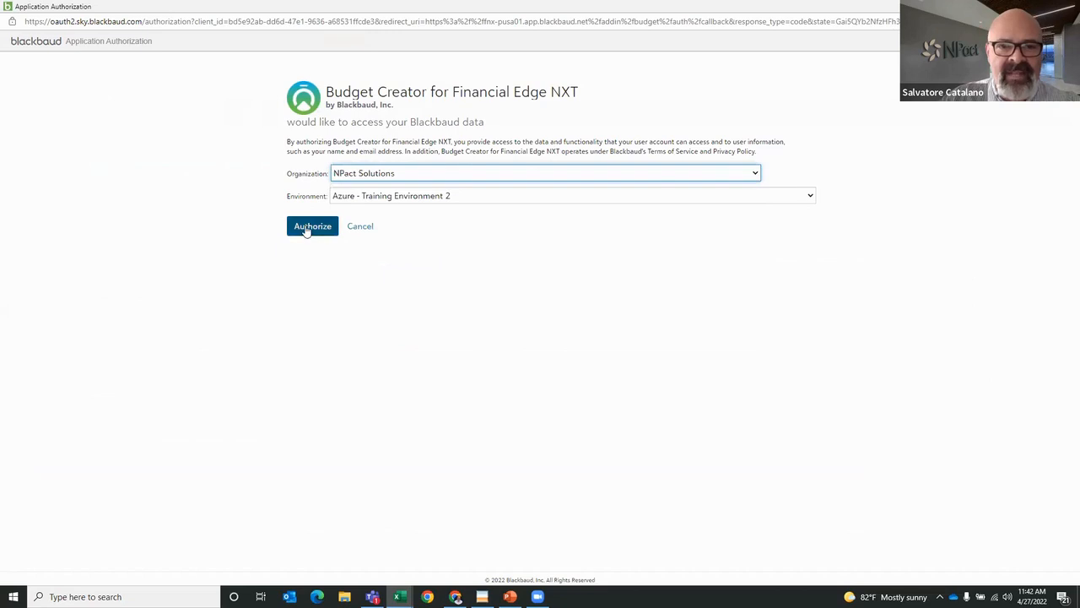
{"action": "left_click", "coordinate": [305, 228]}
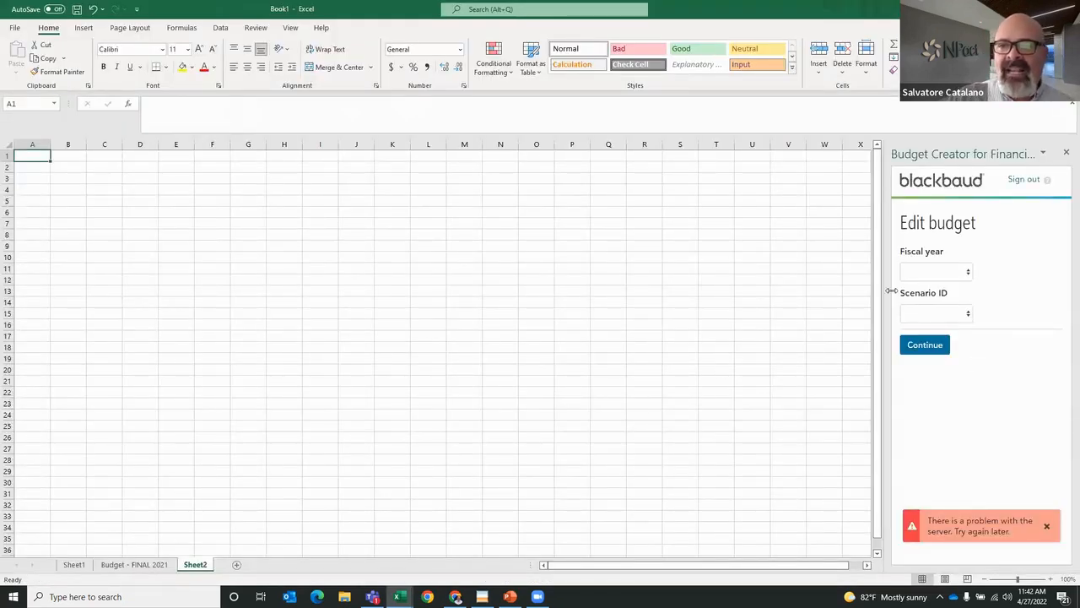
Step: Try to choose a fiscal year and scenario ID for the budget edit, dismissing the server error notice
{"action": "left_click", "coordinate": [968, 273]}
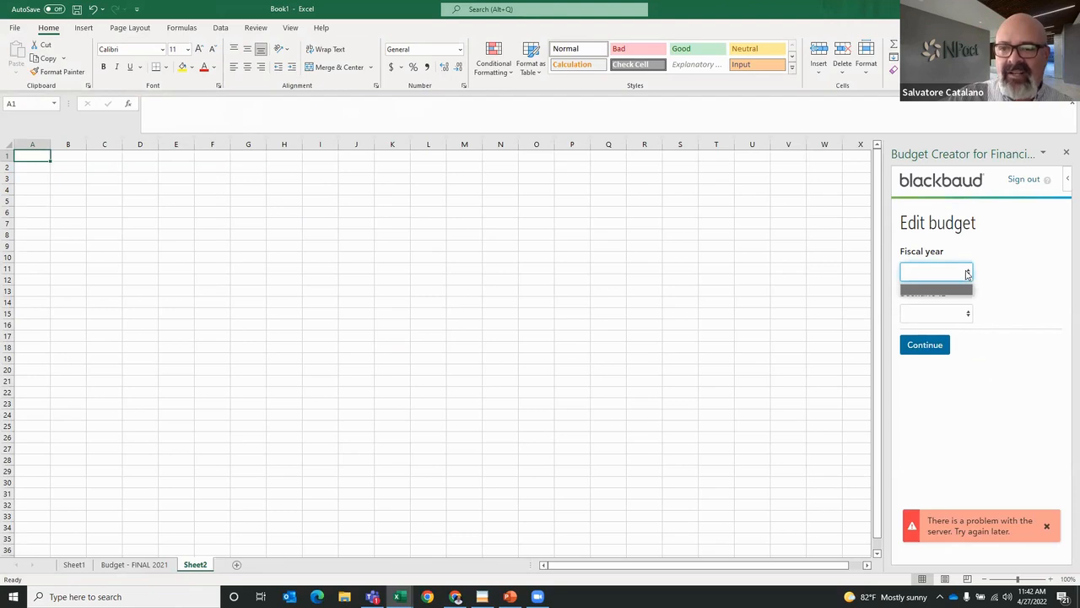
{"action": "left_click", "coordinate": [1047, 528]}
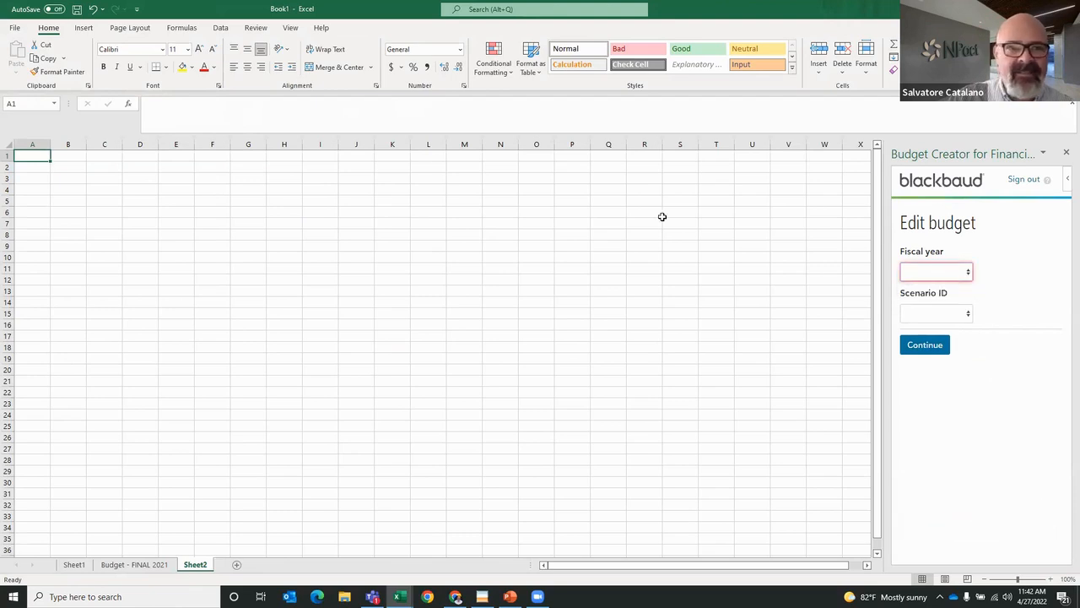
{"action": "left_click", "coordinate": [967, 272]}
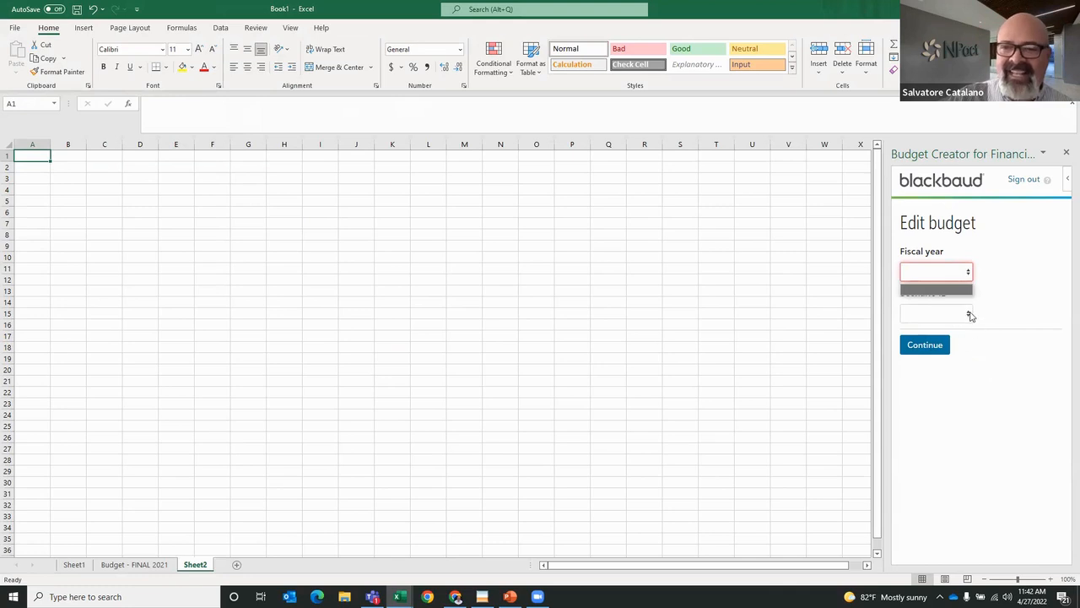
{"action": "left_click", "coordinate": [970, 314]}
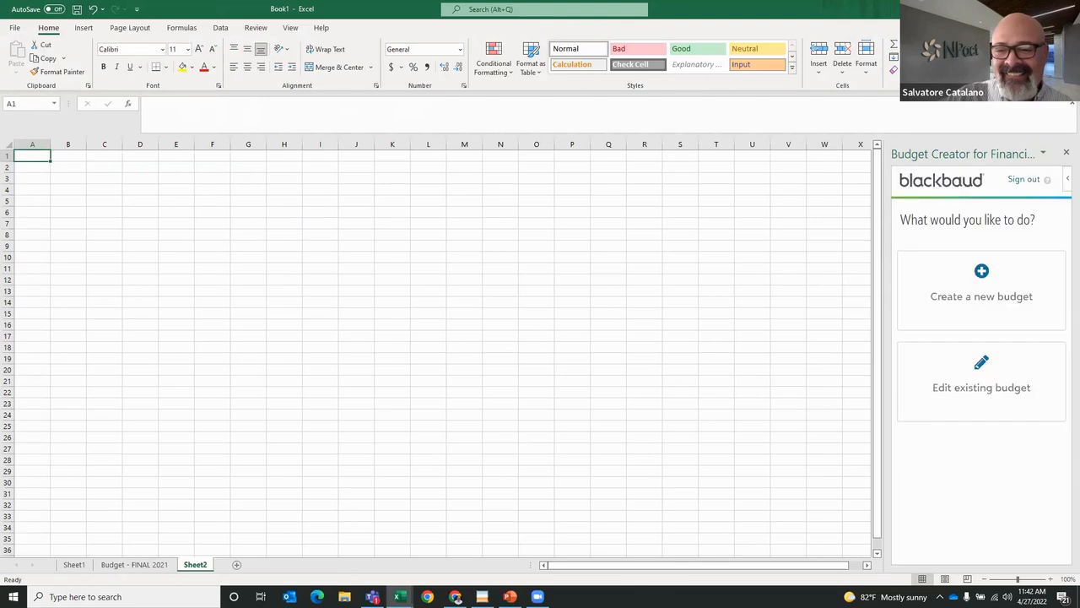
Step: Load the existing budget with fiscal year 2021 and scenario ID FINAL for editing
{"action": "left_click", "coordinate": [962, 393]}
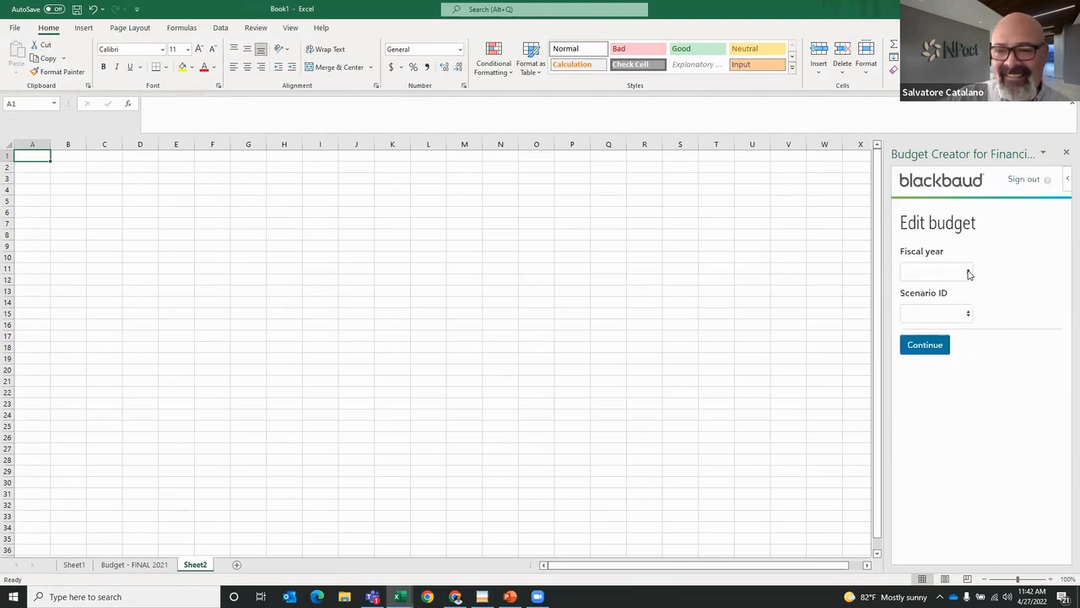
{"action": "left_click", "coordinate": [968, 273]}
{"action": "left_click", "coordinate": [915, 346]}
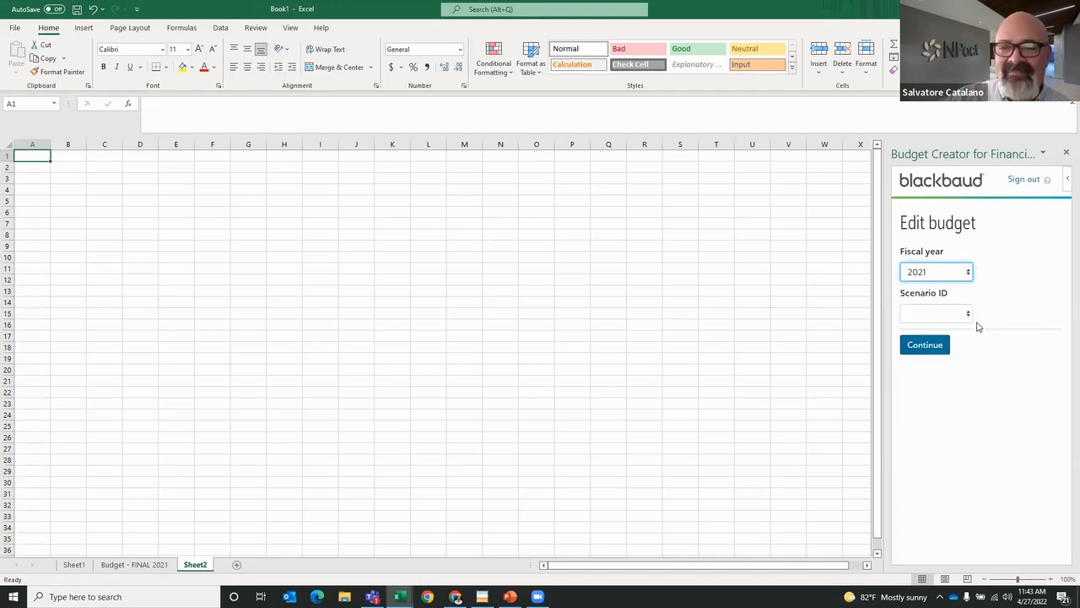
{"action": "left_click", "coordinate": [970, 314]}
{"action": "left_click", "coordinate": [915, 342]}
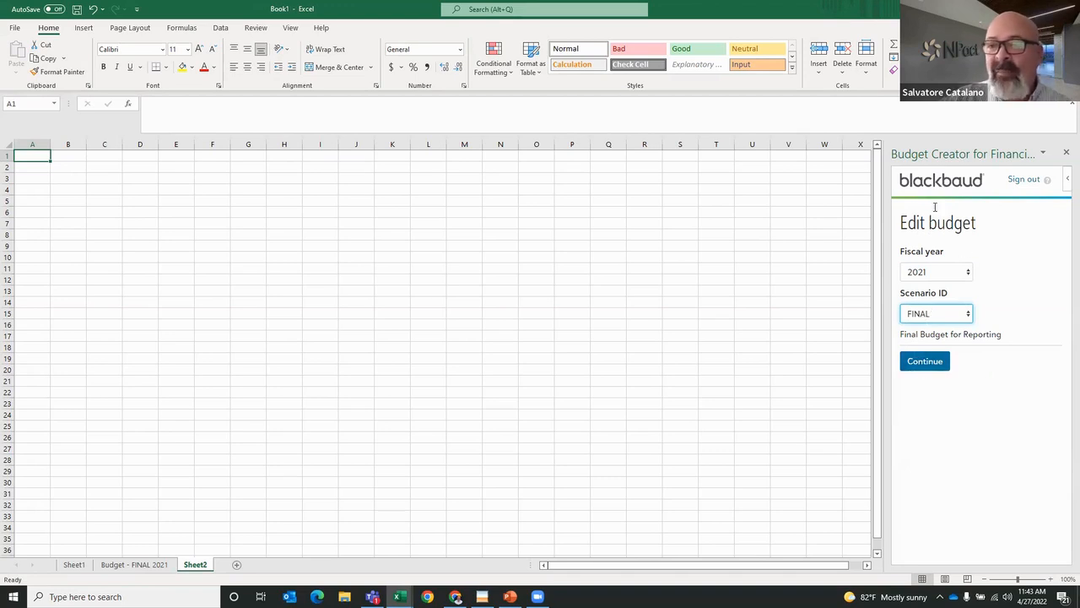
{"action": "left_click", "coordinate": [929, 362]}
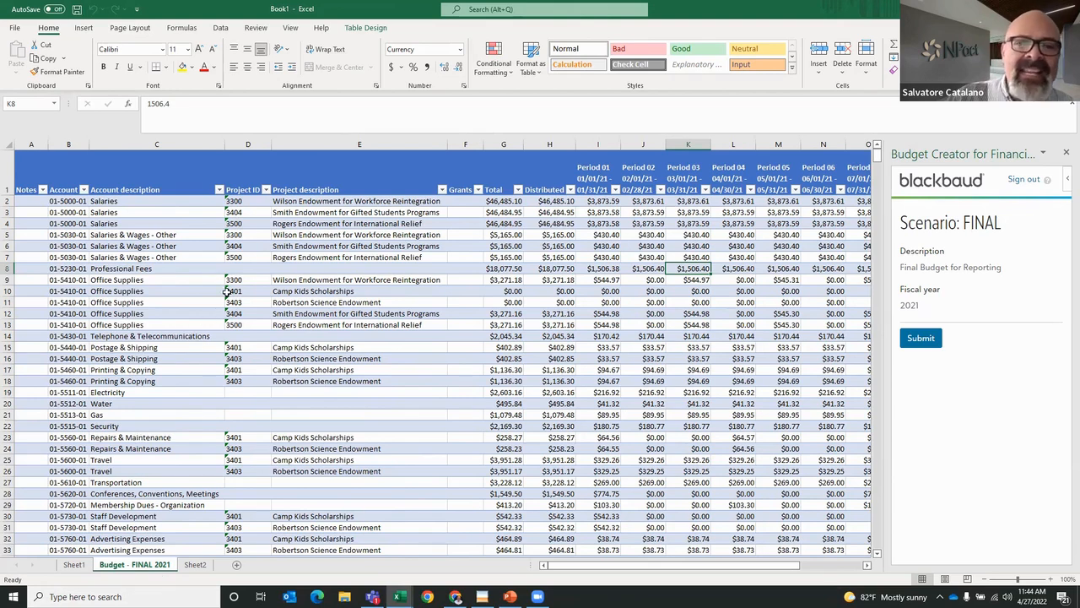
Step: Look through the accounts, projects, totals and period amounts in the FINAL 2021 budget sheet, down to the empty rows below them
{"action": "scroll", "coordinate": [242, 305], "scroll_direction": "down", "scroll_amount": 3}
{"action": "scroll", "coordinate": [242, 306], "scroll_direction": "up", "scroll_amount": 3}
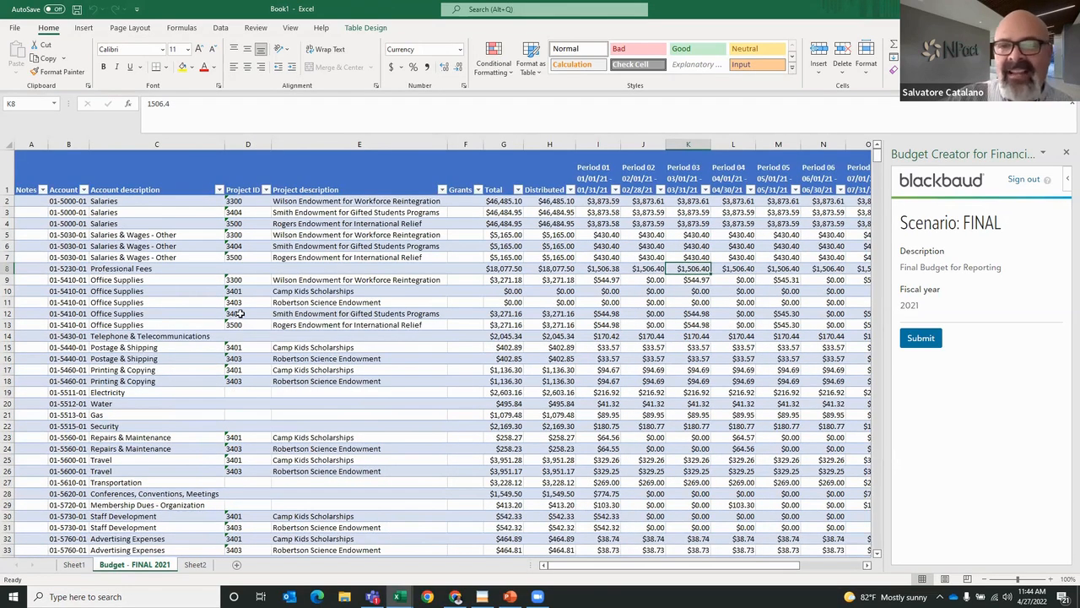
{"action": "left_click", "coordinate": [496, 200]}
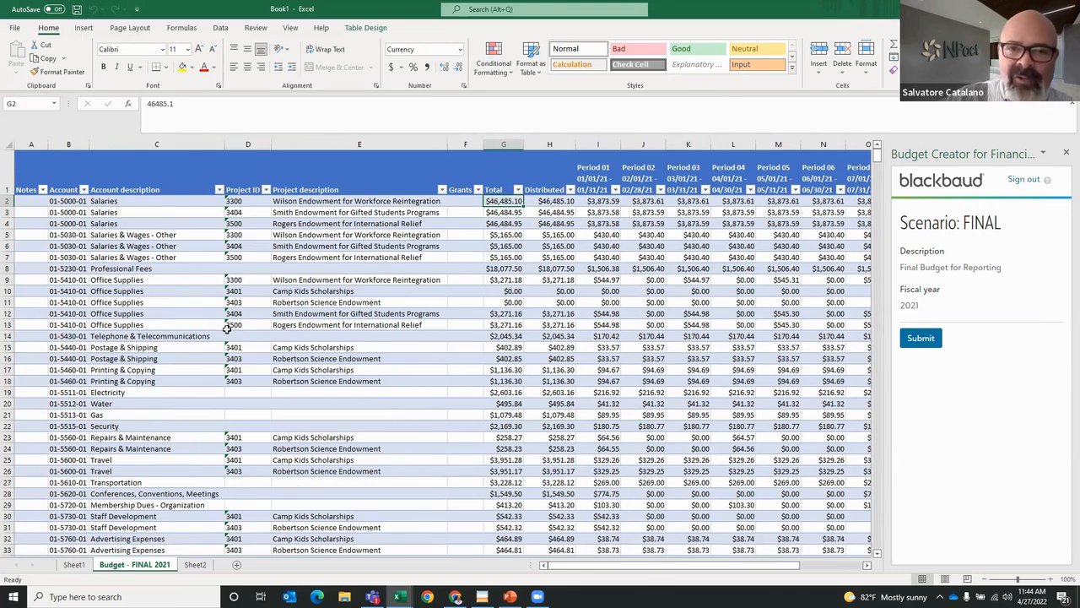
{"action": "scroll", "coordinate": [228, 329], "scroll_direction": "down", "scroll_amount": 9}
{"action": "left_click", "coordinate": [68, 347]}
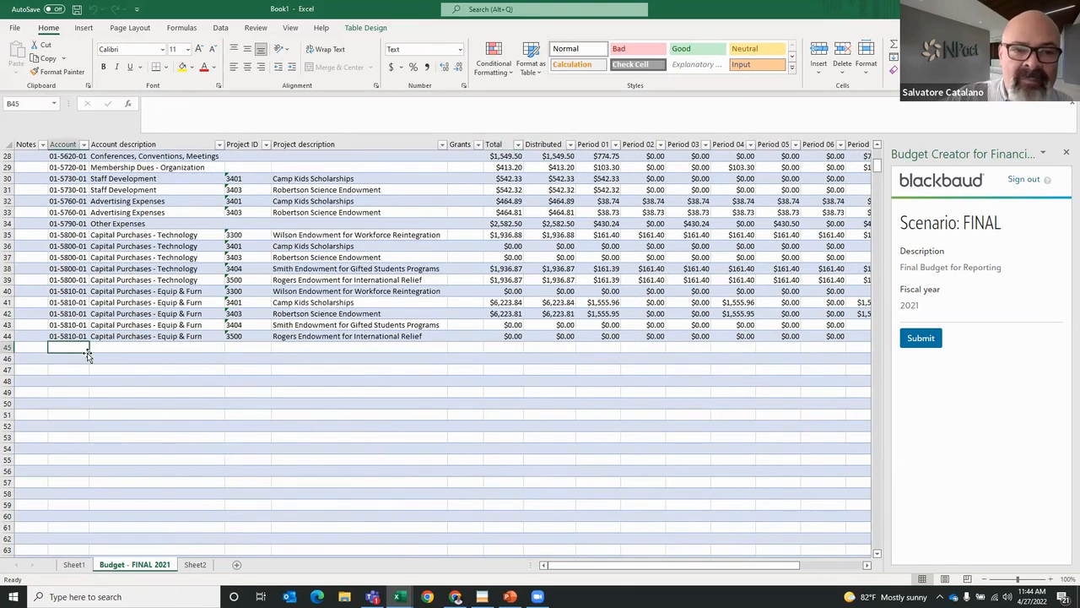
{"action": "scroll", "coordinate": [78, 343], "scroll_direction": "up", "scroll_amount": 9}
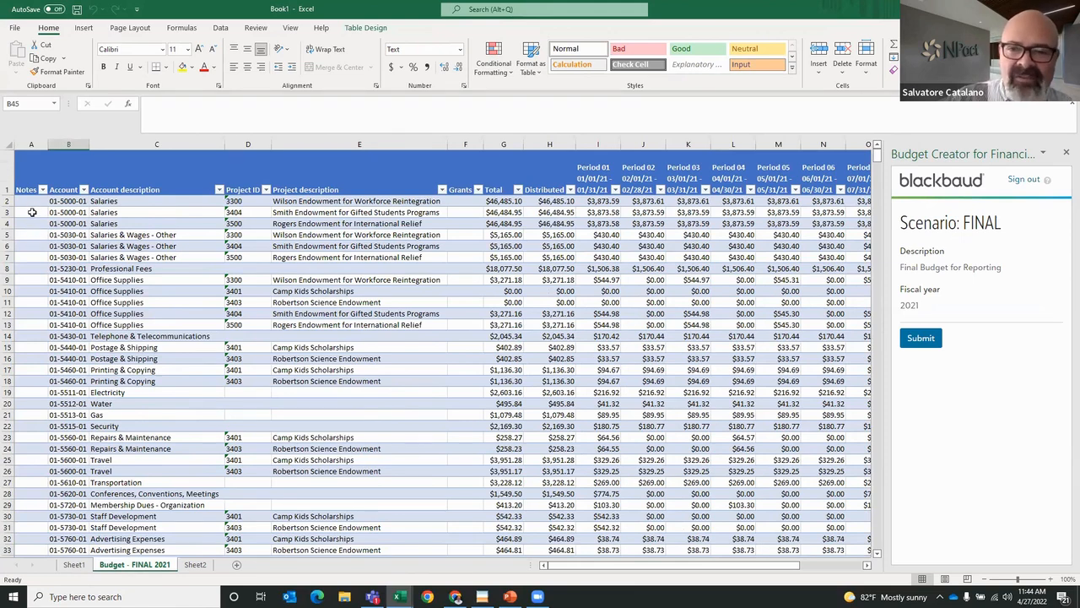
{"action": "scroll", "coordinate": [31, 216], "scroll_direction": "down", "scroll_amount": 5}
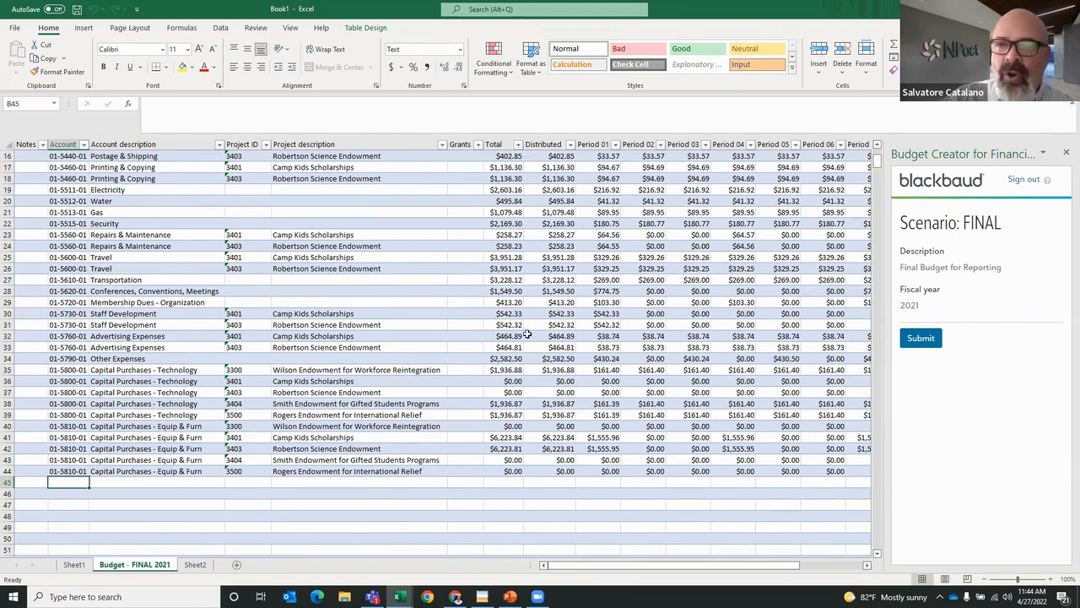
{"action": "scroll", "coordinate": [441, 367], "scroll_direction": "down", "scroll_amount": 2}
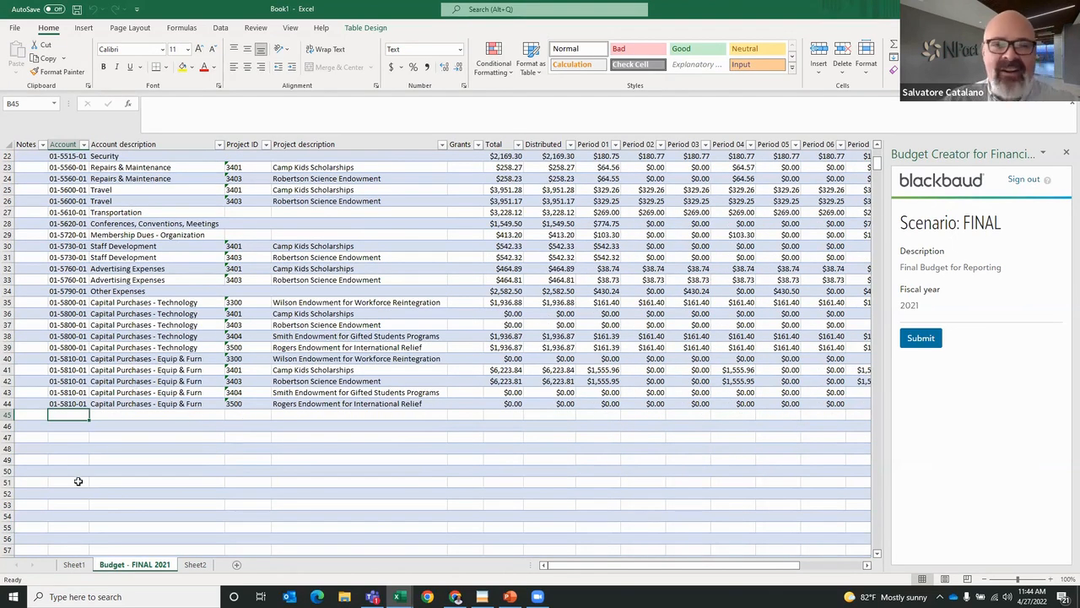
{"action": "left_click_drag", "start_coordinate": [76, 424], "coordinate": [74, 458]}
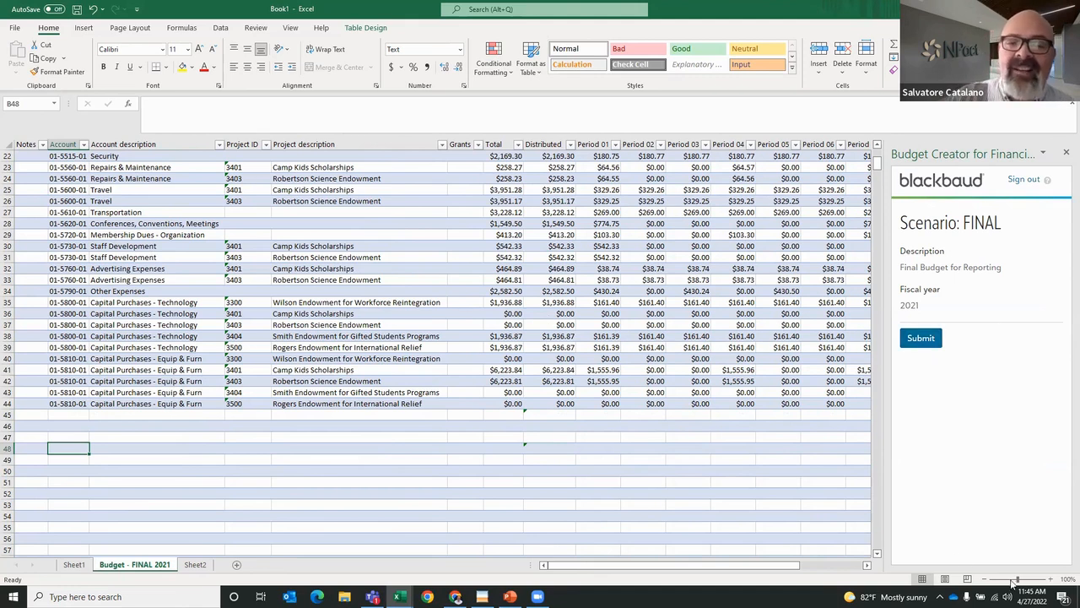
Step: Switch to the browser and open the general ledger's Budgets list in Financial Edge NXT
{"action": "mouse_move", "coordinate": [456, 595]}
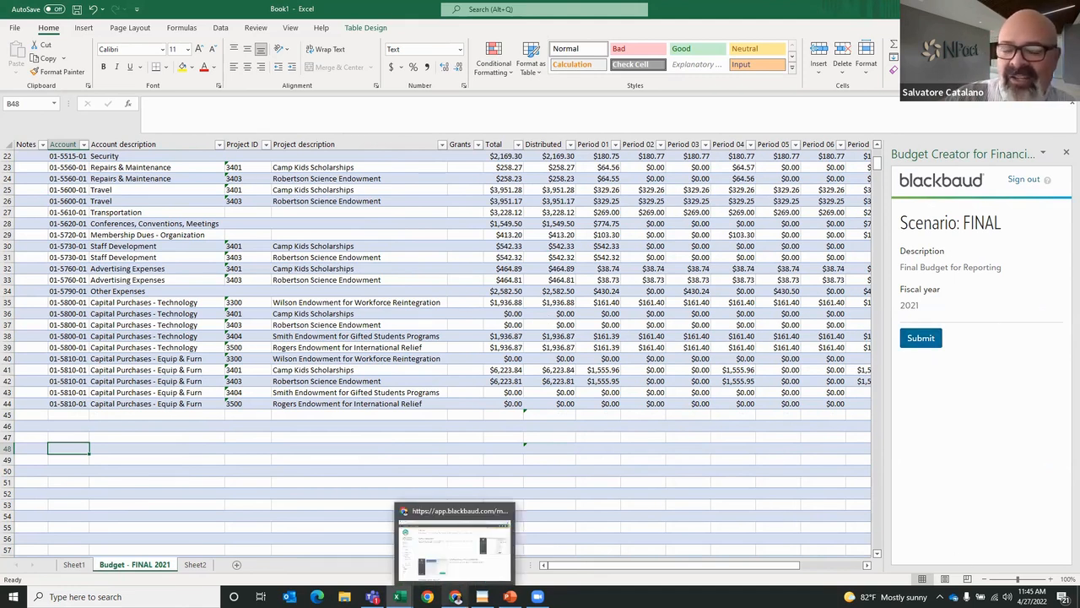
{"action": "left_click", "coordinate": [471, 557]}
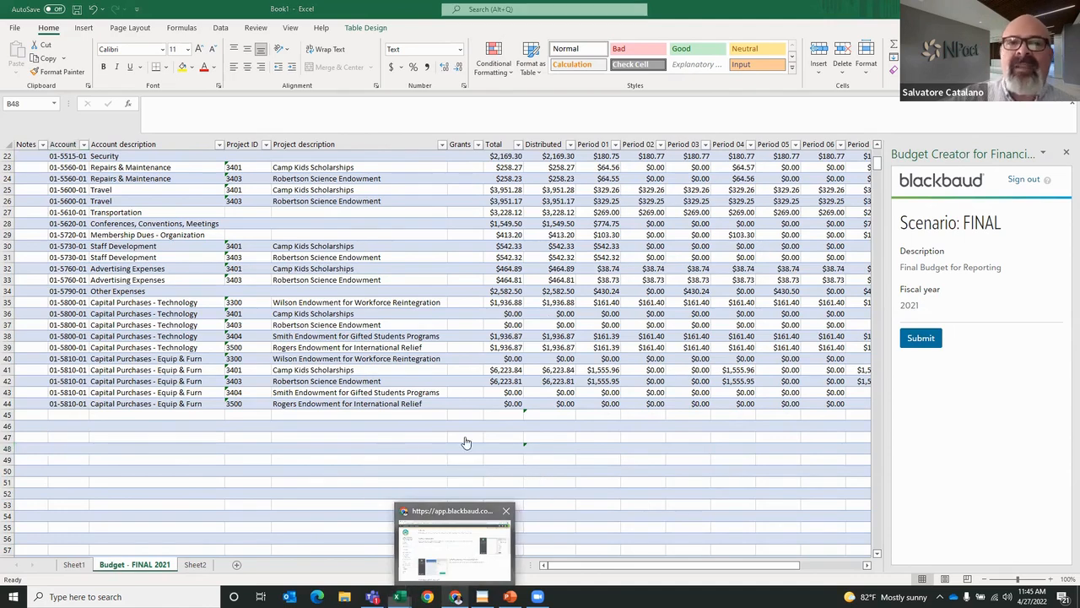
{"action": "left_click", "coordinate": [14, 55]}
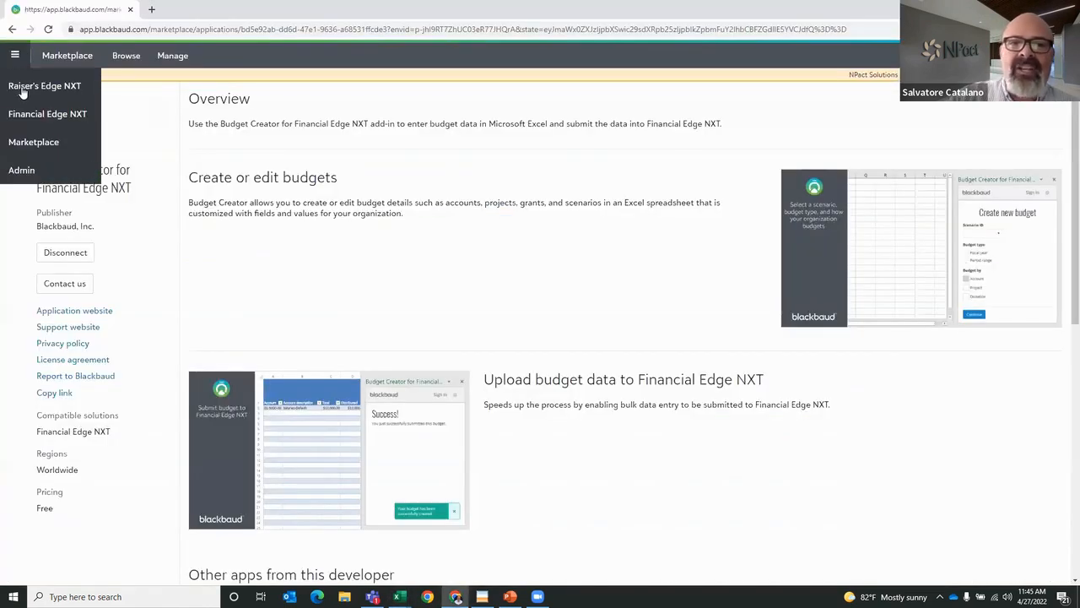
{"action": "left_click", "coordinate": [24, 113]}
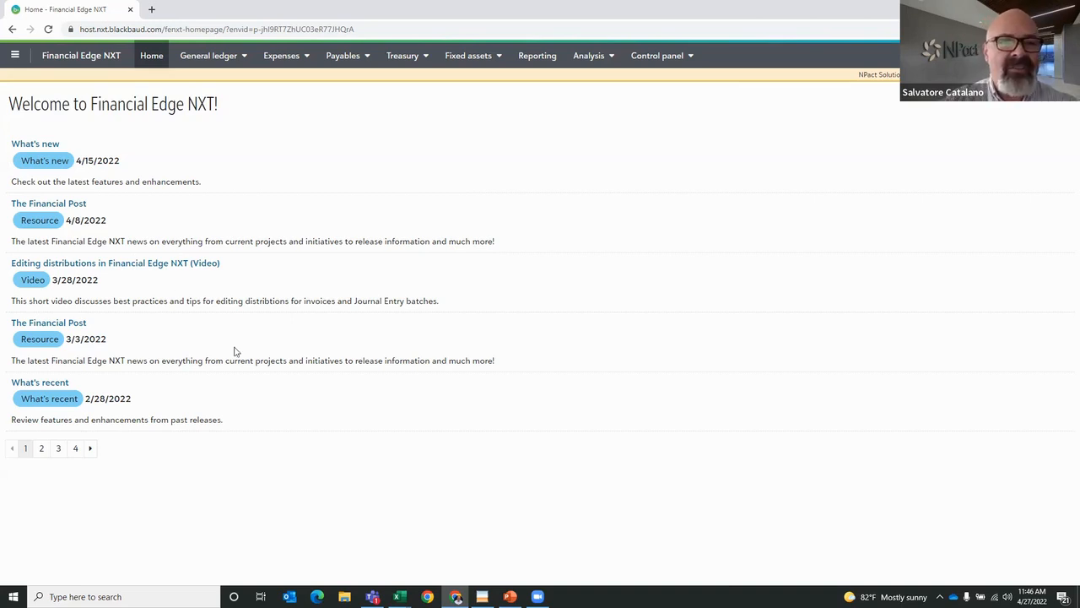
{"action": "left_click", "coordinate": [190, 57]}
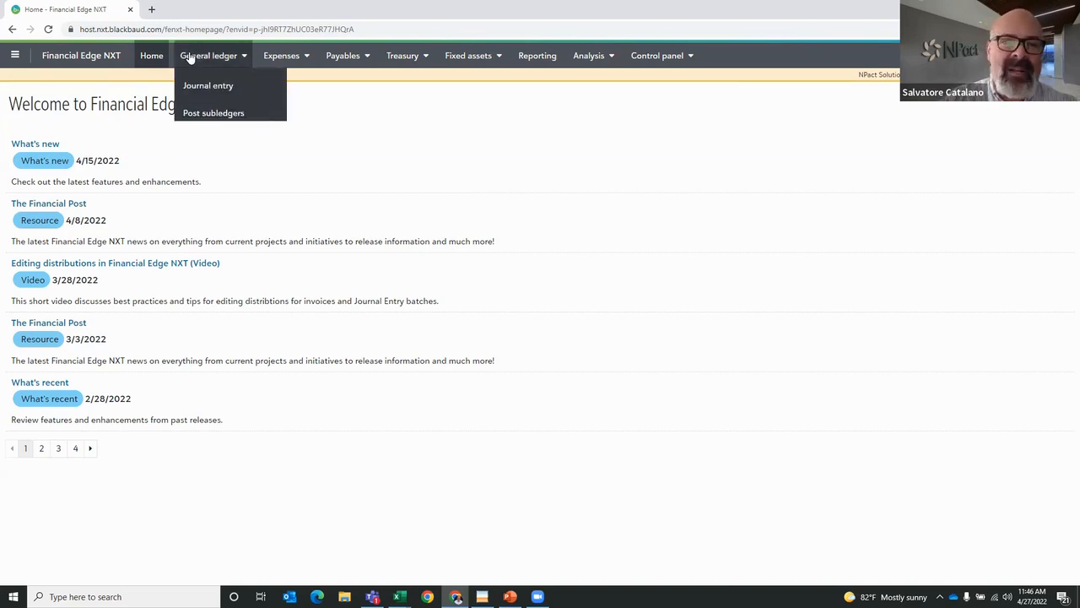
{"action": "left_click", "coordinate": [199, 251]}
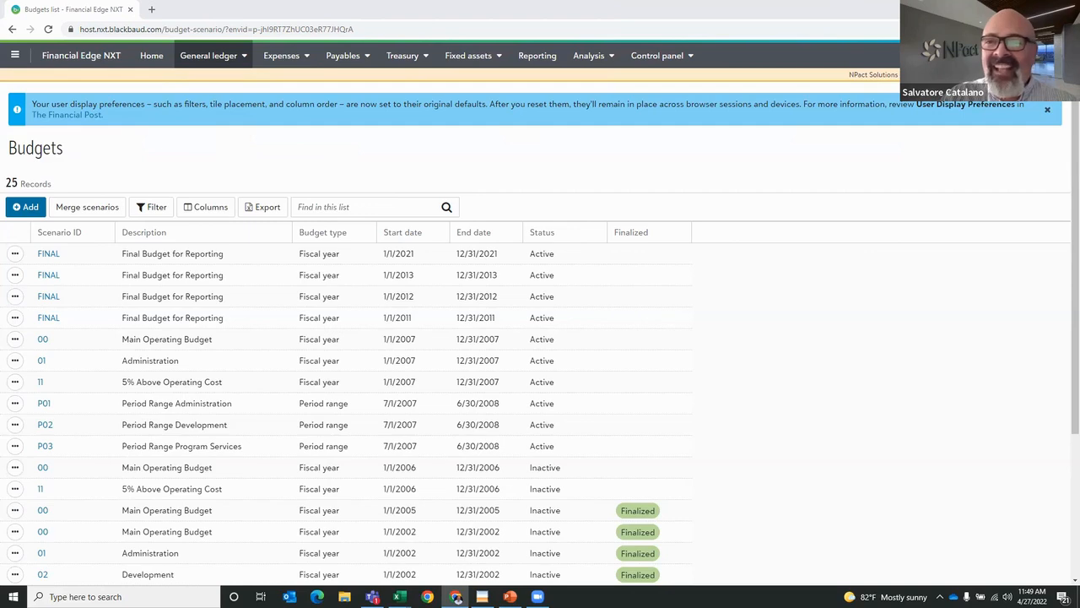
Step: Switch from the browser to The Education Edge window to view its General Ledger budget records
{"action": "key", "text": "alt+Tab"}
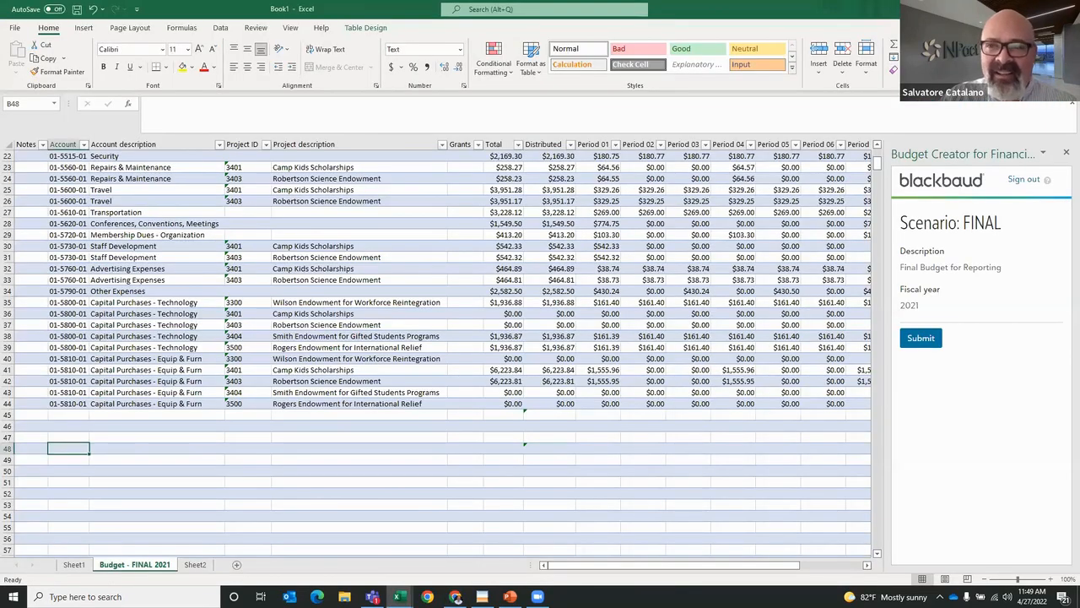
{"action": "key", "text": "alt+Tab"}
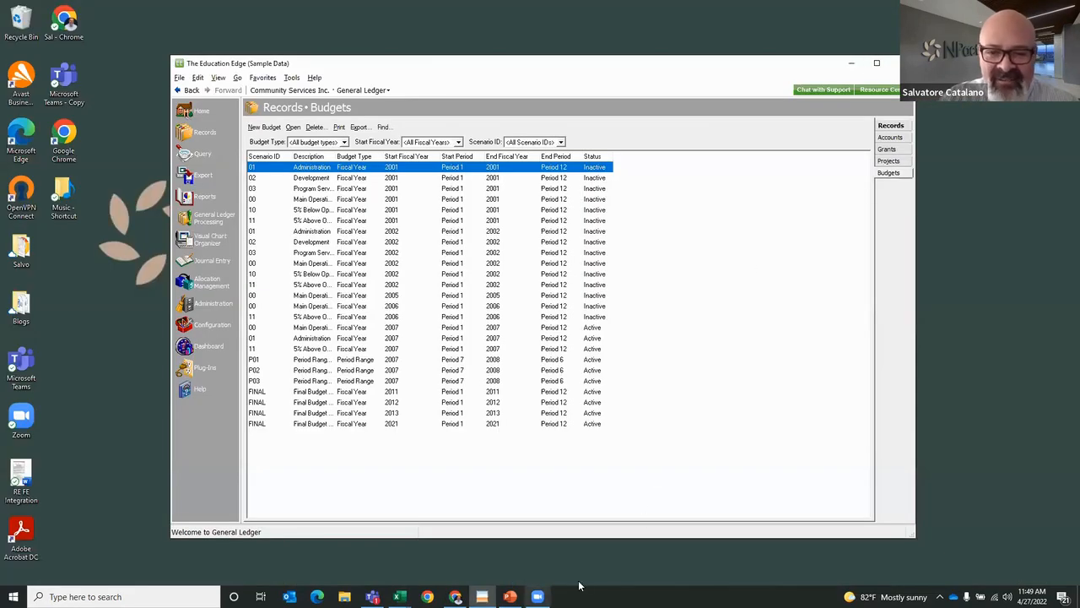